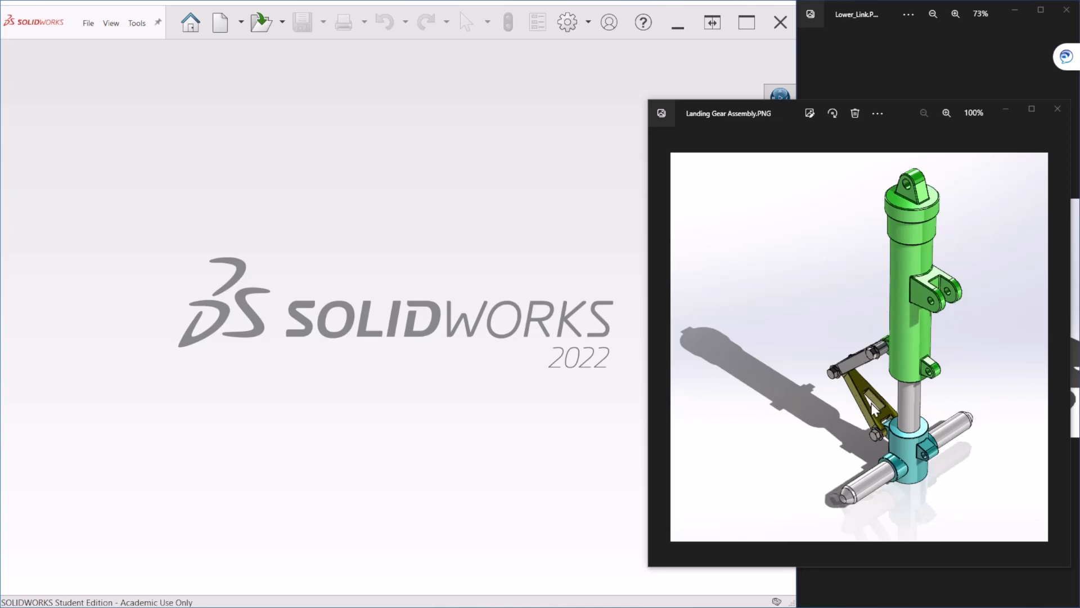
Bring the Lower_Link reference image forward, switch to SOLIDWORKS and maximize its window.
left_click(853, 60)
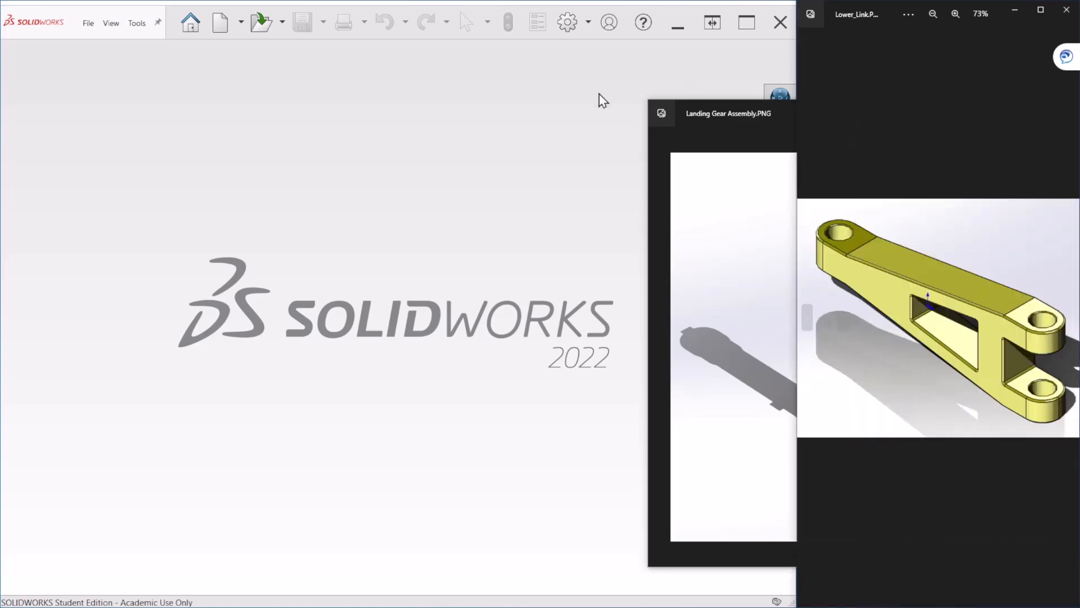
left_click(537, 115)
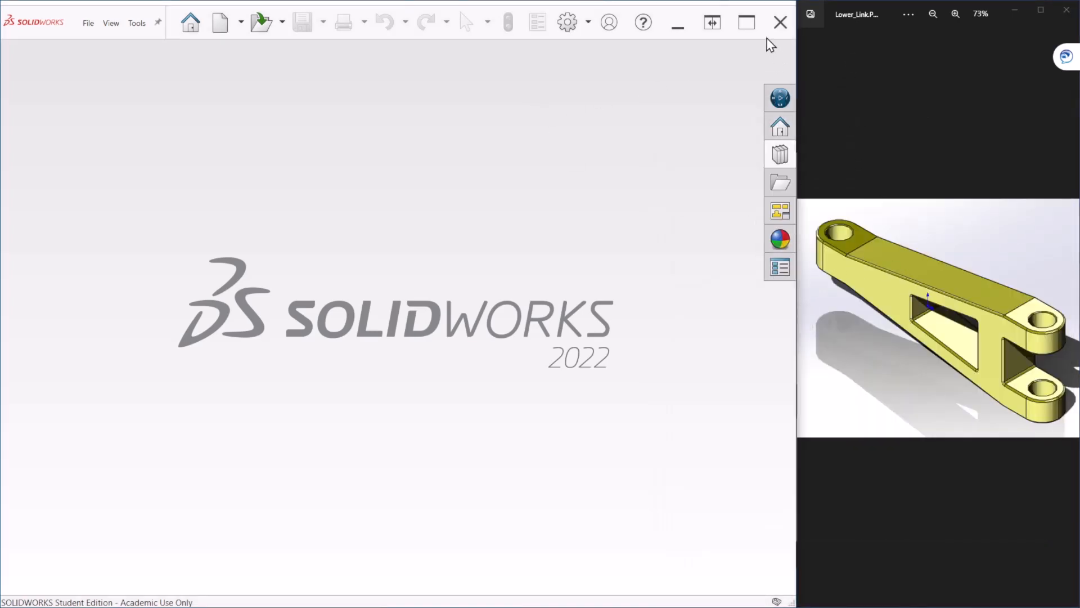
left_click(747, 23)
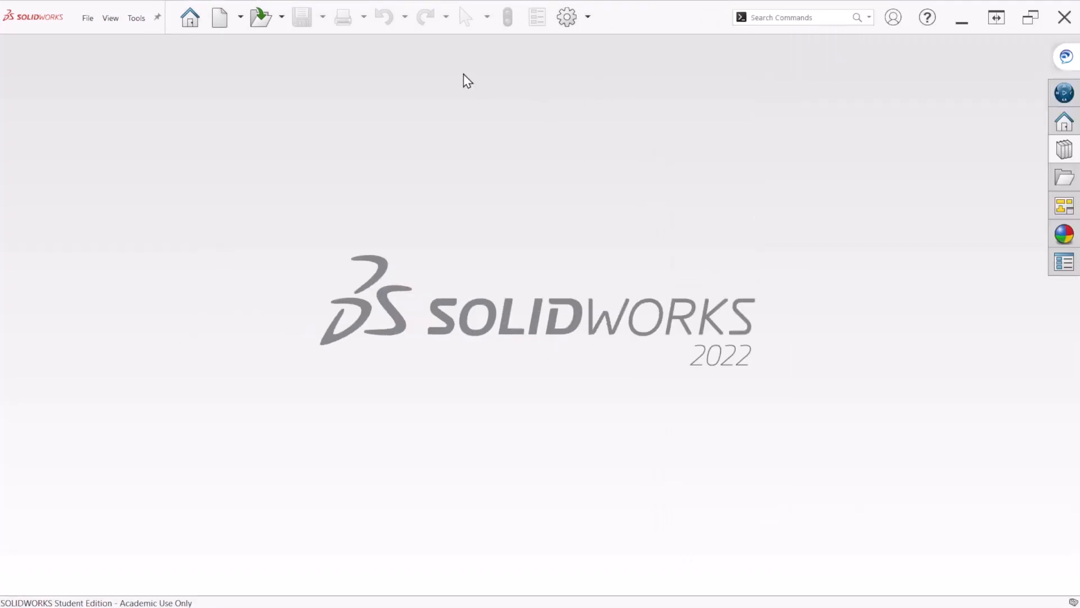
Create a new part and set its document unit system to MMGS (millimeter, gram, second).
left_click(221, 22)
double_click(236, 211)
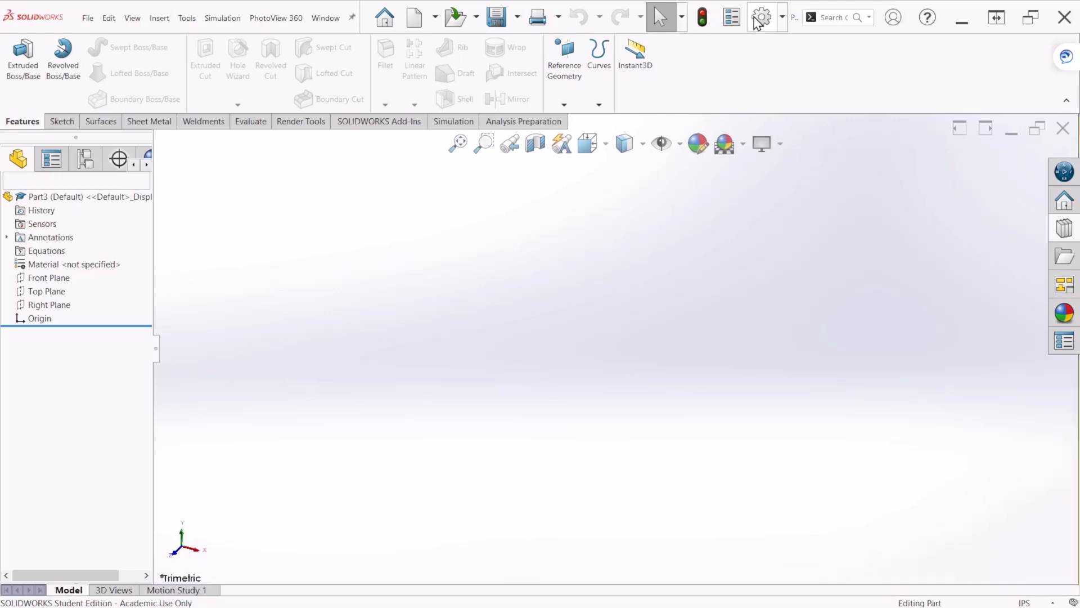
left_click(759, 22)
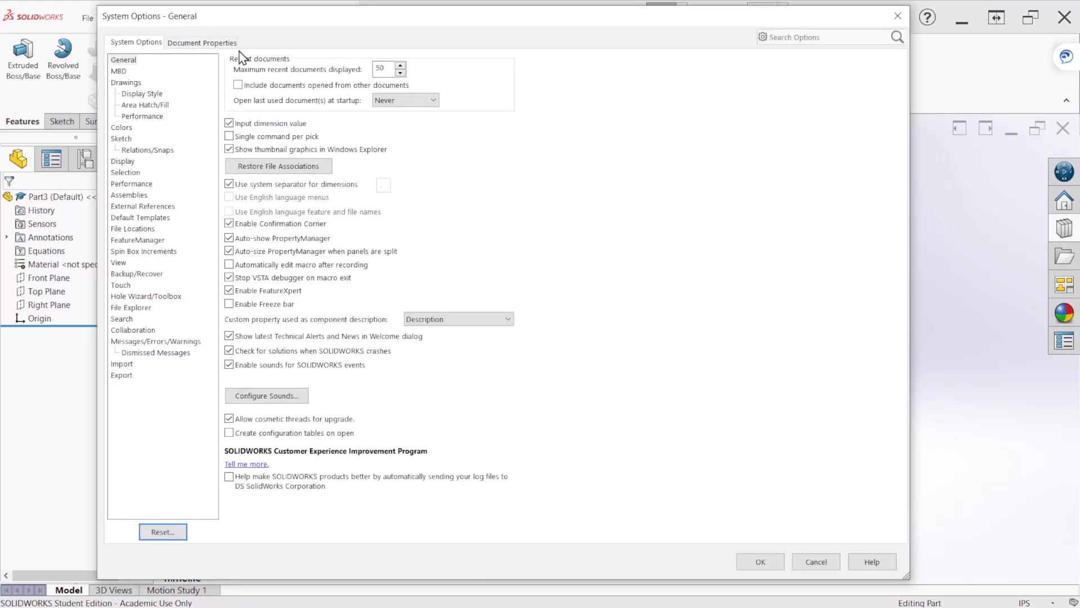
left_click(235, 45)
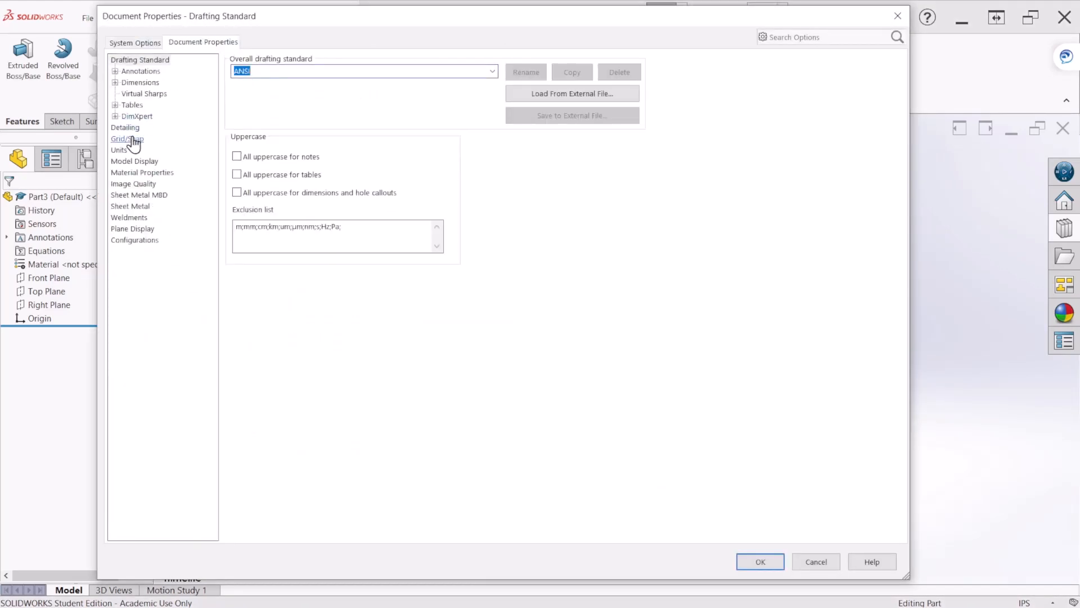
left_click(118, 150)
left_click(273, 96)
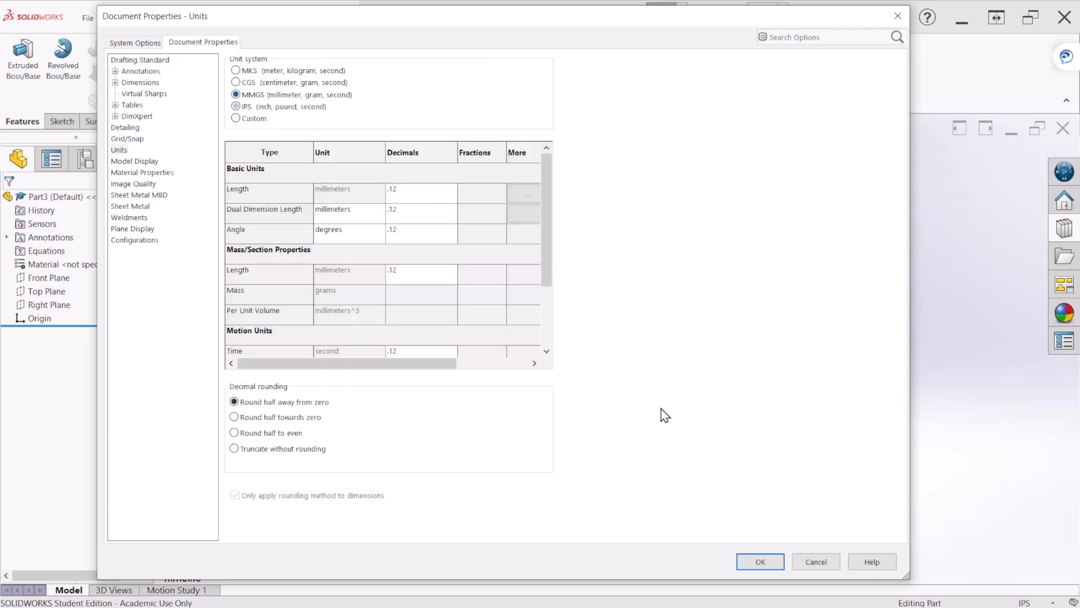
left_click(759, 561)
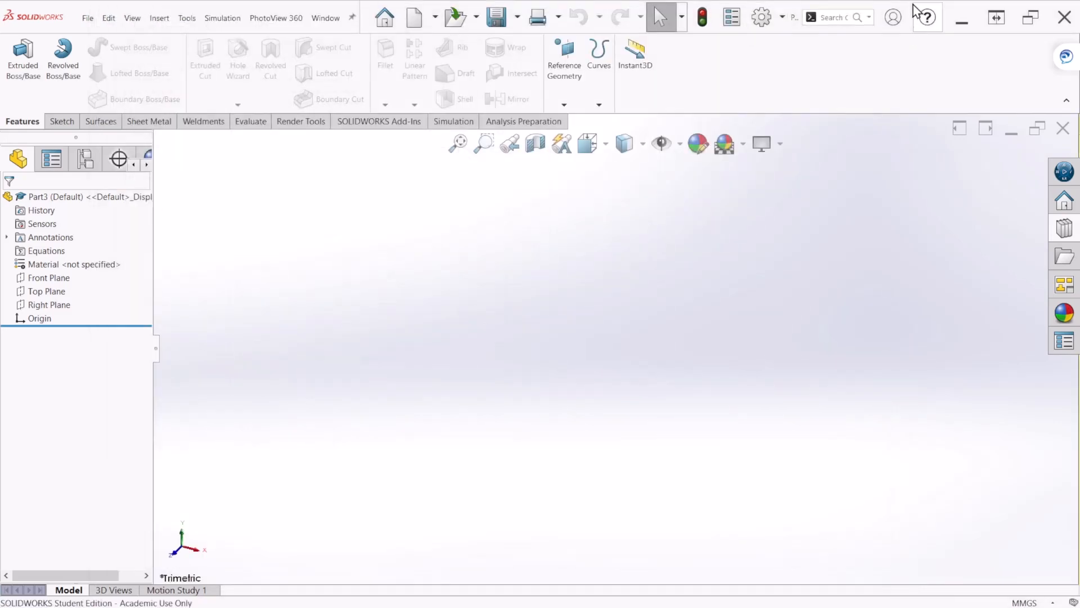
With SOLIDWORKS beside the reference image, sketch a horizontal centerline about 323 mm long through the origin on the Front Plane.
left_click_drag(859, 31, 803, 70)
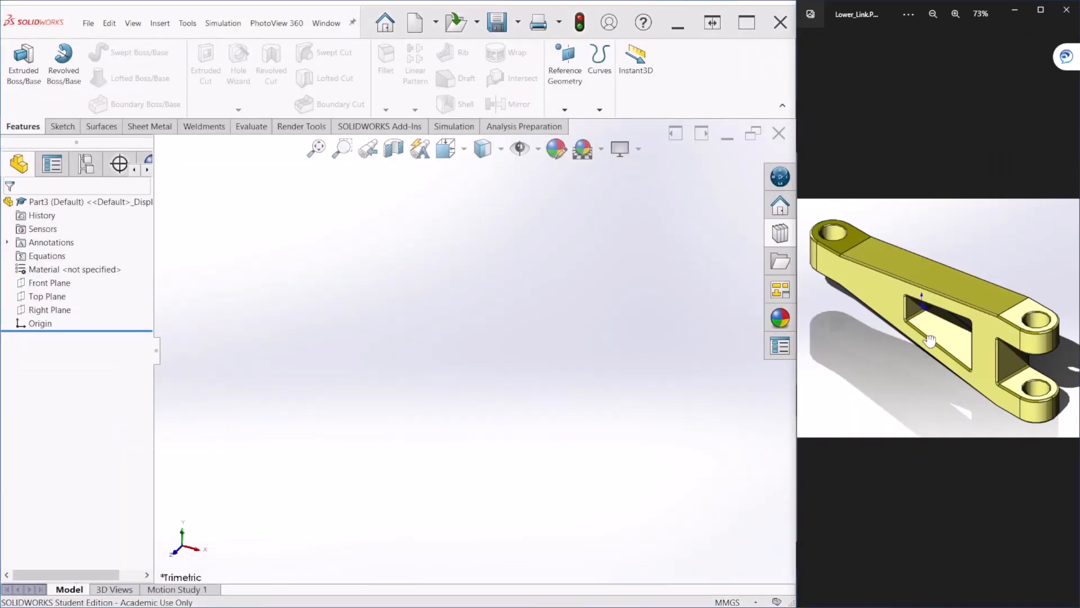
left_click(56, 283)
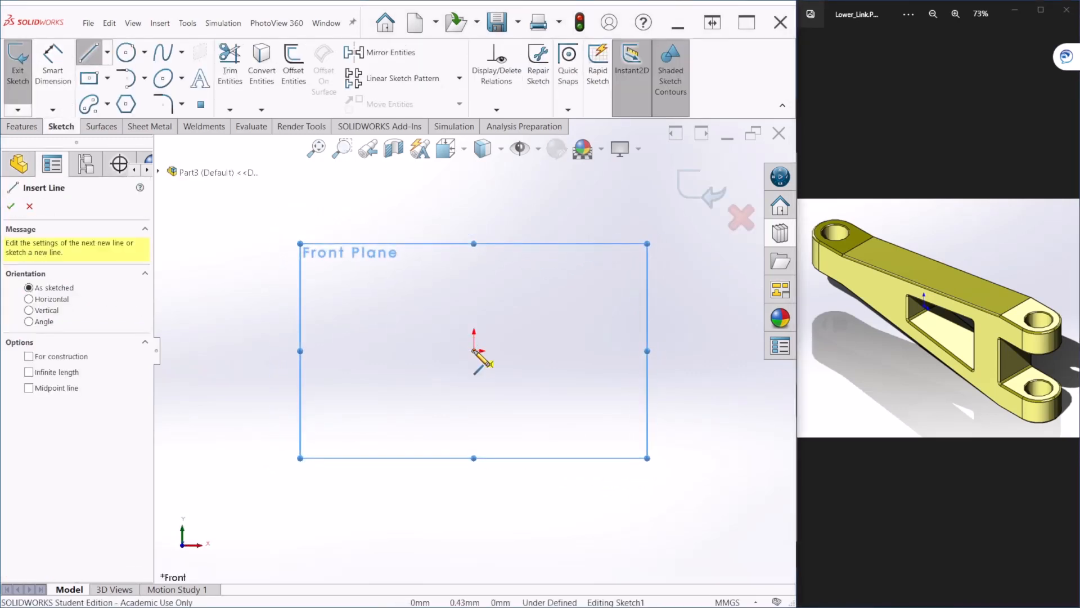
left_click(107, 54)
left_click(127, 88)
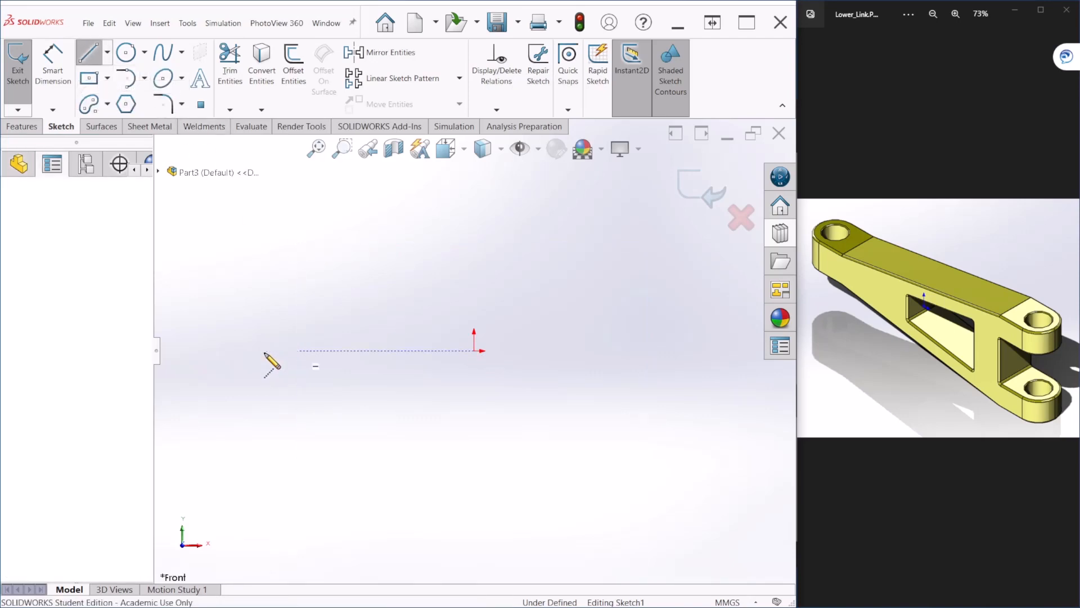
left_click(264, 354)
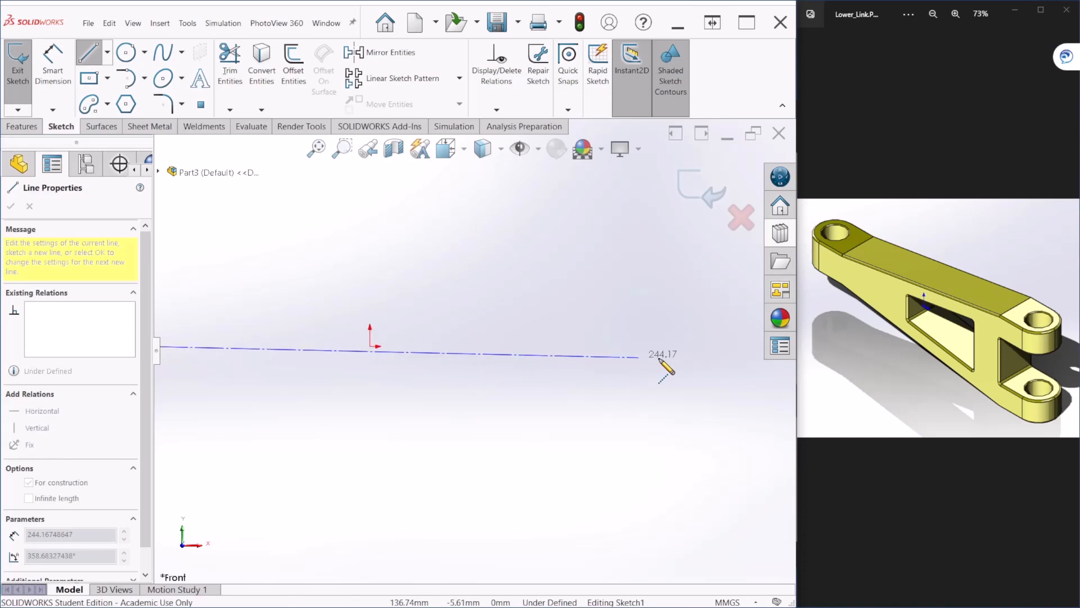
scroll(660, 360, "down", 3)
scroll(662, 360, "up", 4)
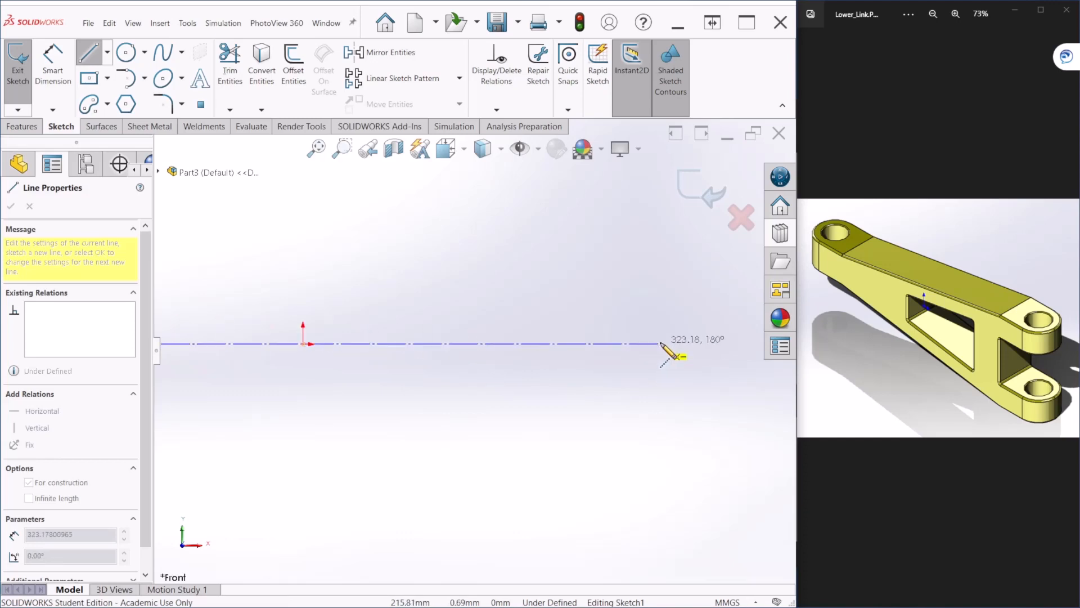
left_click(661, 344)
key("Escape")
key("Escape")
scroll(667, 372, "up", 5)
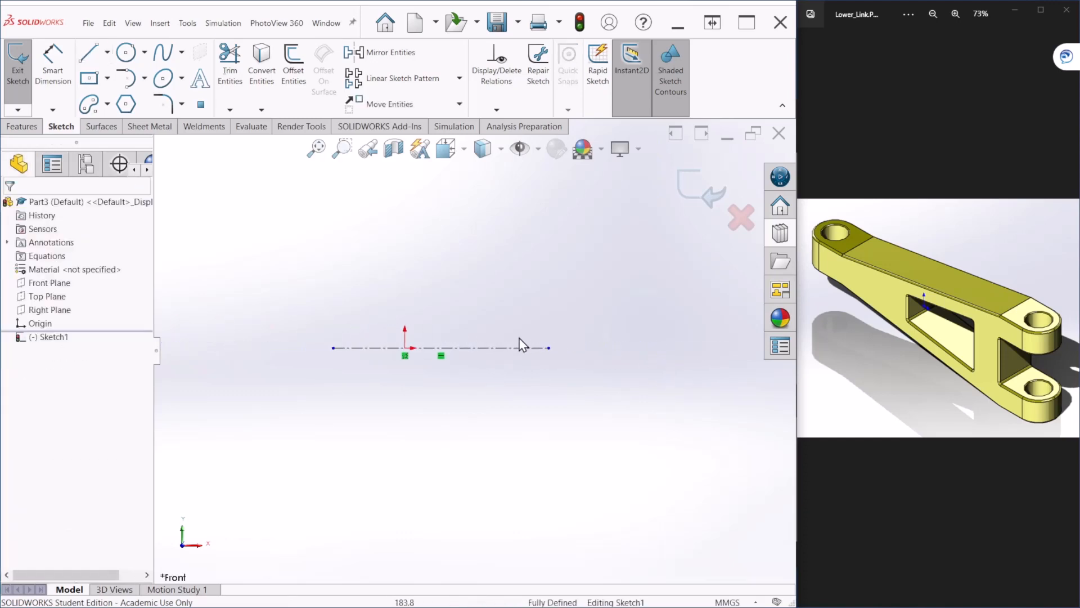
Sketch connected lines from the origin: about 25 mm vertically up, 37 mm horizontally right, and 96 mm sloping up to the right.
scroll(523, 345, "down", 3)
scroll(219, 361, "down", 1)
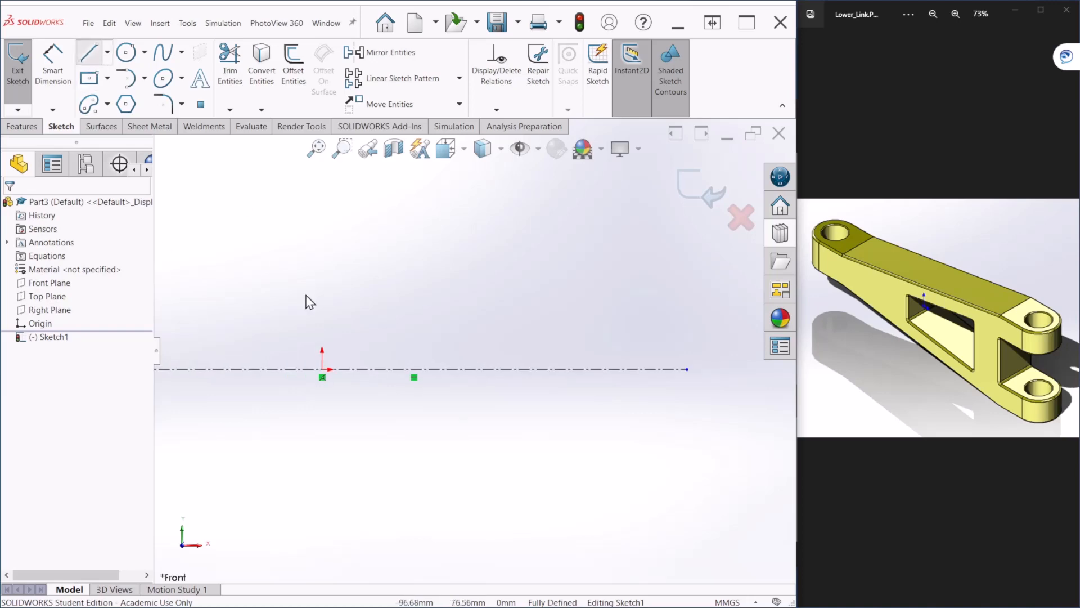
key("l")
left_click(322, 369)
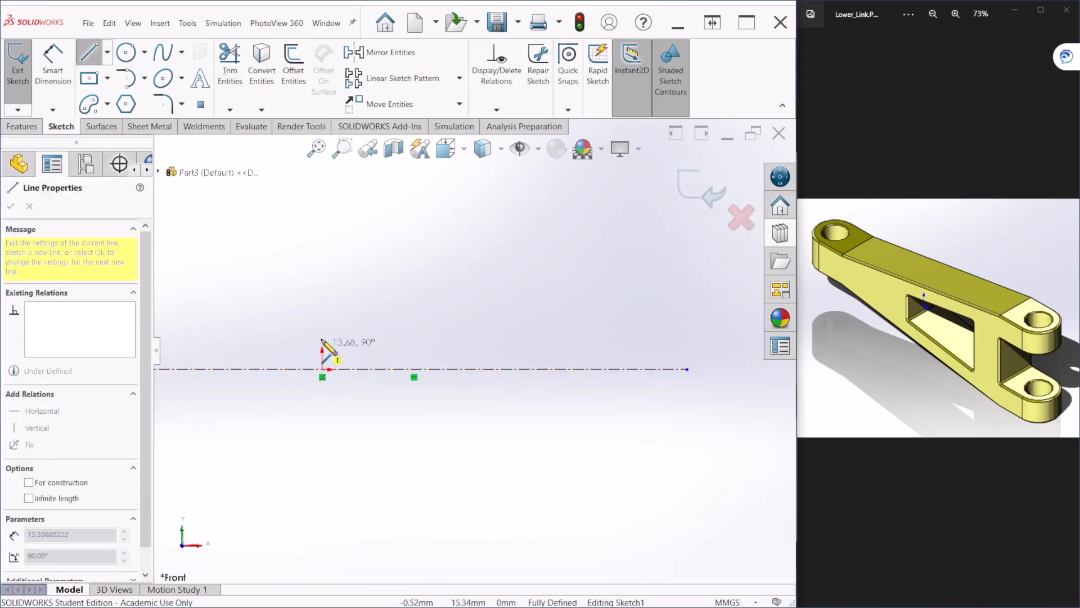
left_click(322, 327)
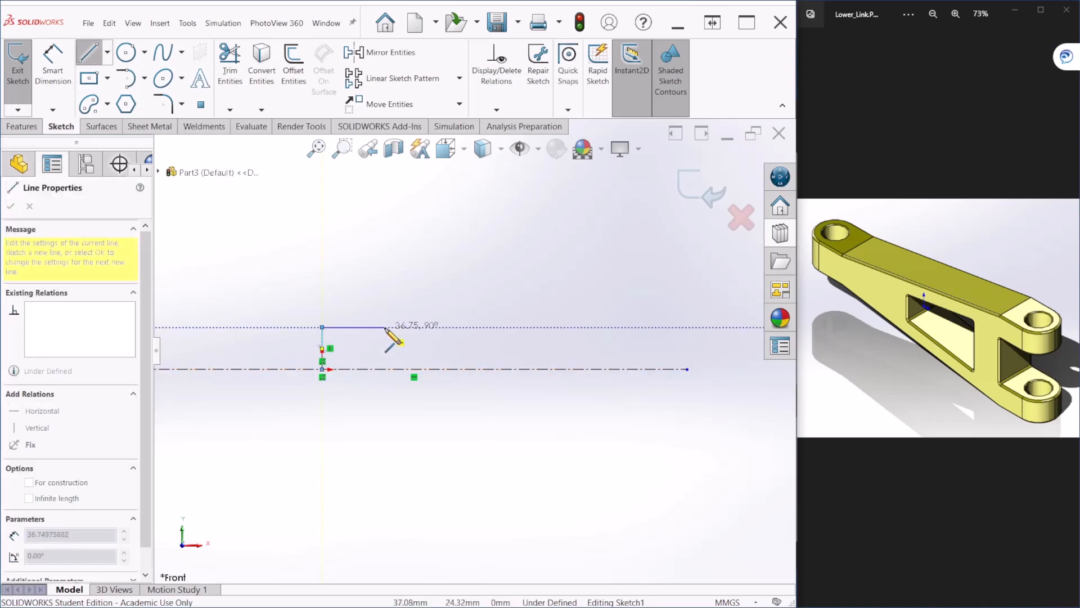
left_click(385, 326)
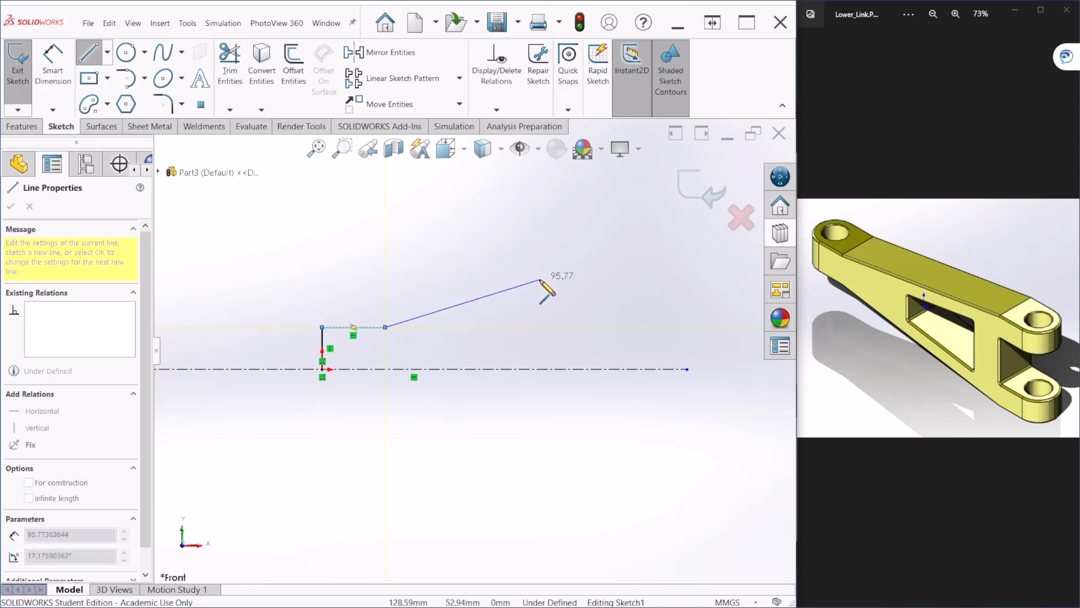
left_click(540, 279)
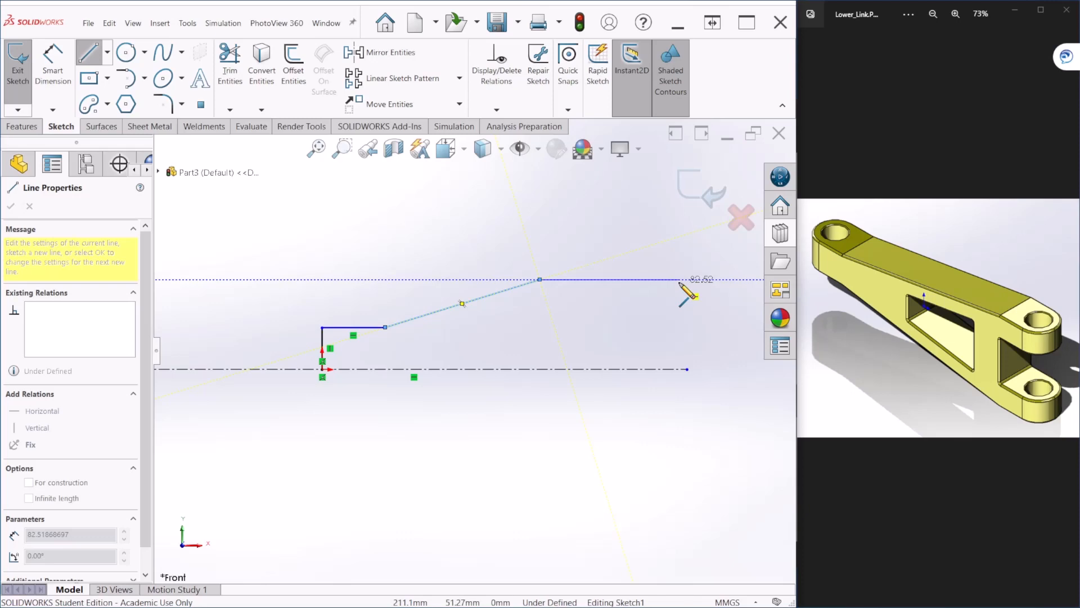
Continue the profile about 83 mm right, 18 mm down and 44 mm back left, ending with a vertical line down to the centerline.
left_click(680, 279)
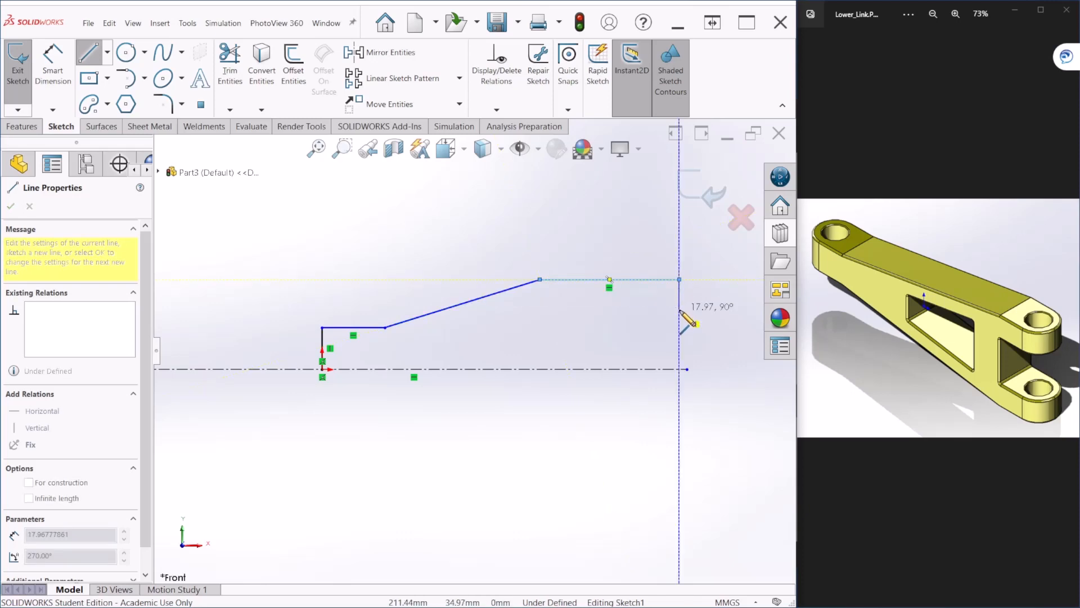
left_click(680, 309)
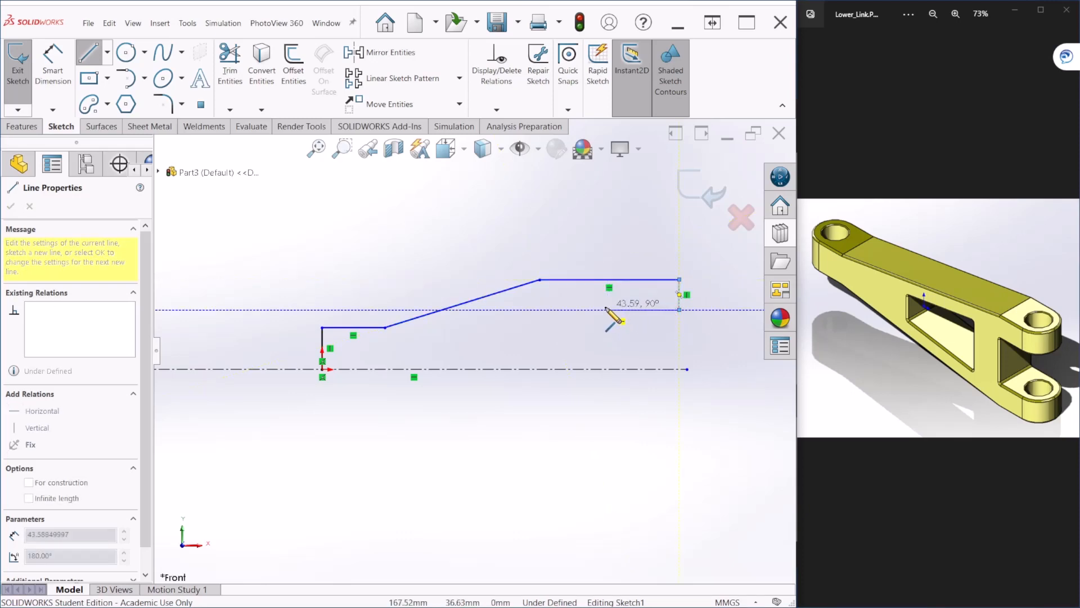
left_click(606, 309)
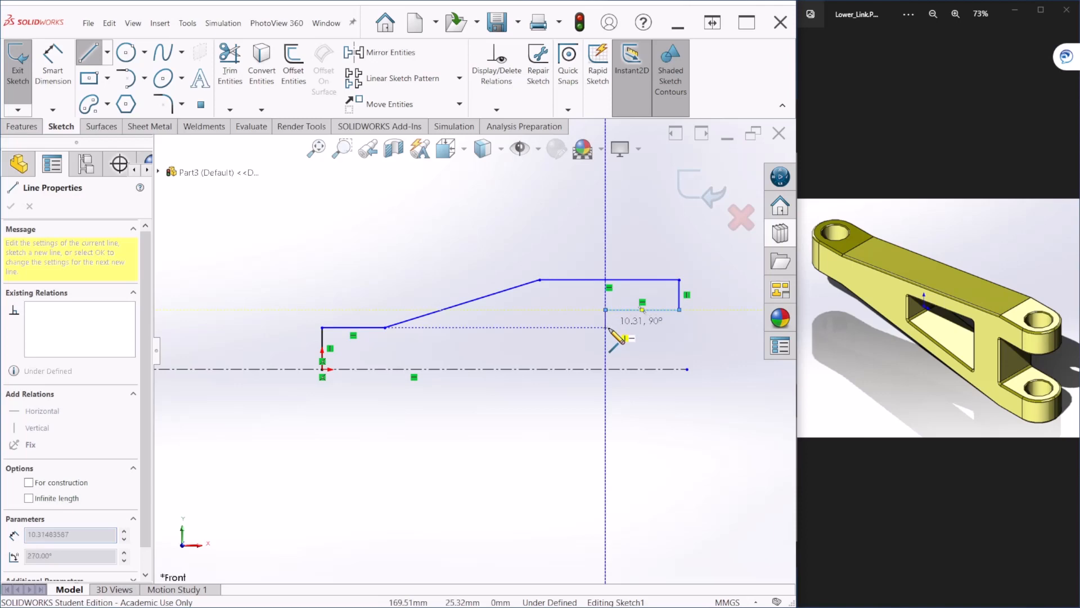
left_click(605, 369)
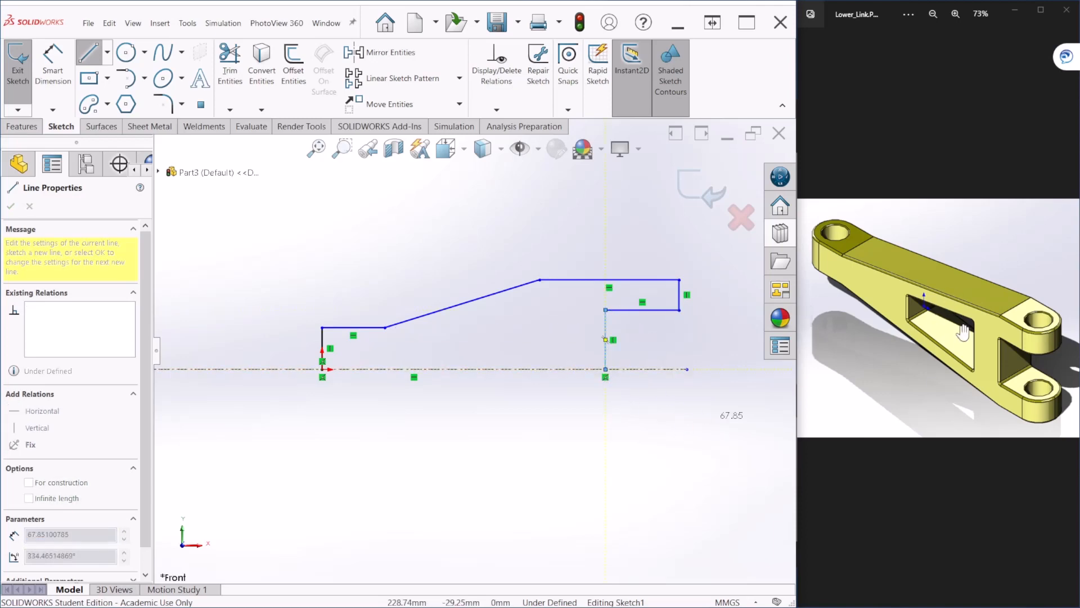
key("Escape")
Dimension the vertical line at the origin to 10 mm with Smart Dimension.
left_click(45, 58)
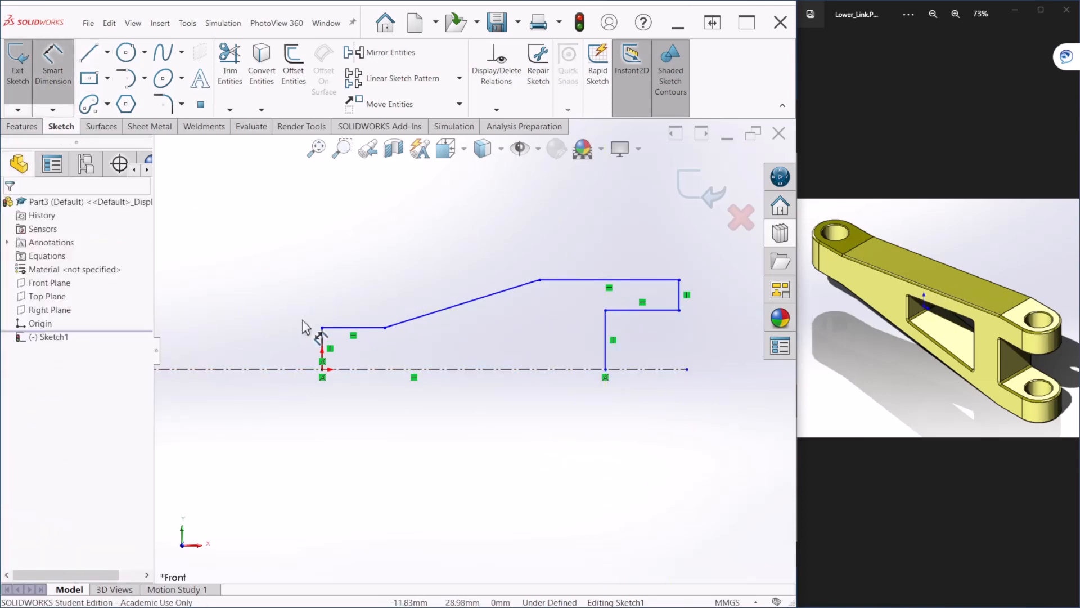
left_click(323, 345)
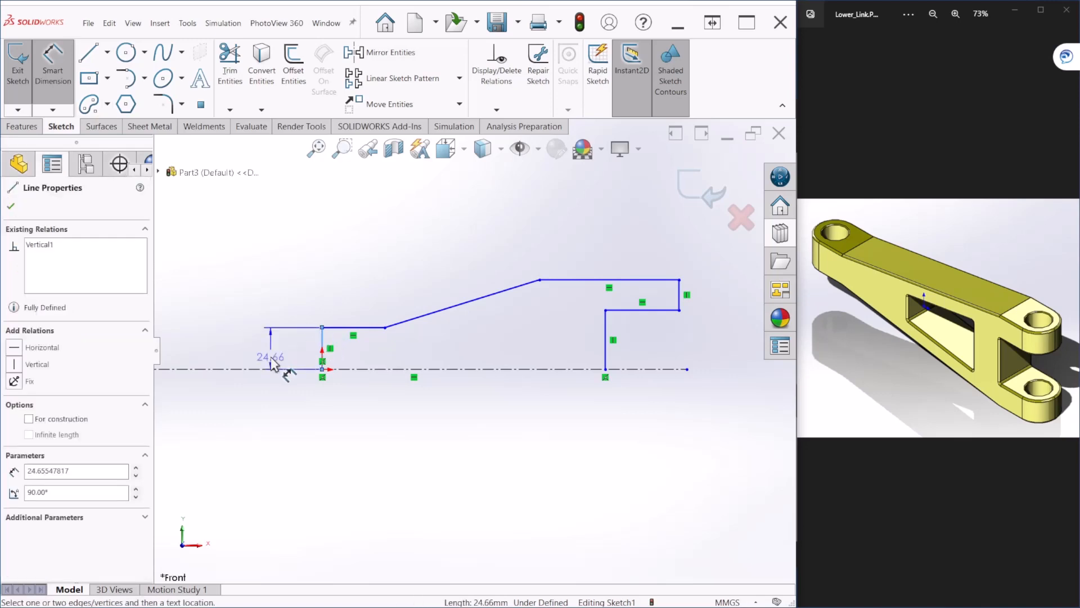
left_click(271, 349)
type("10")
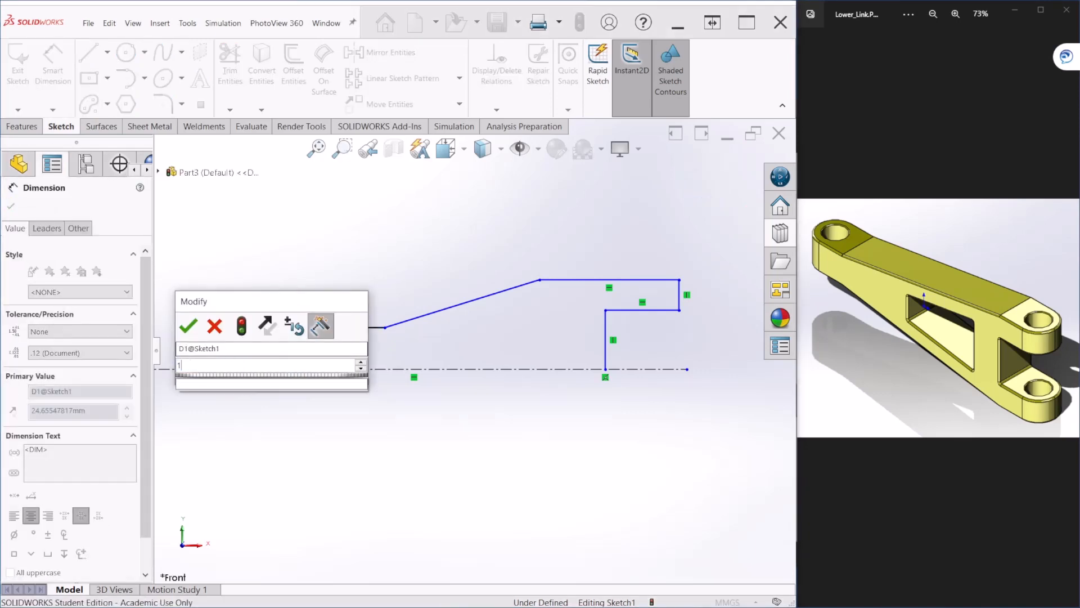
key("Return")
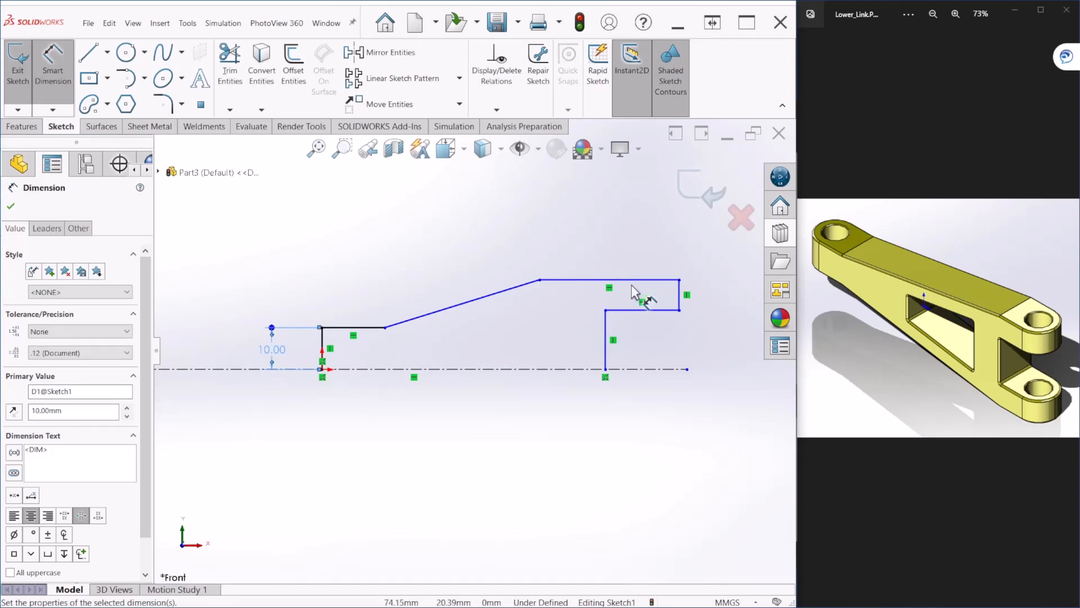
Dimension the distance from the profile's uppermost horizontal line to the centerline as 30 mm.
left_click(632, 281)
left_click(641, 371)
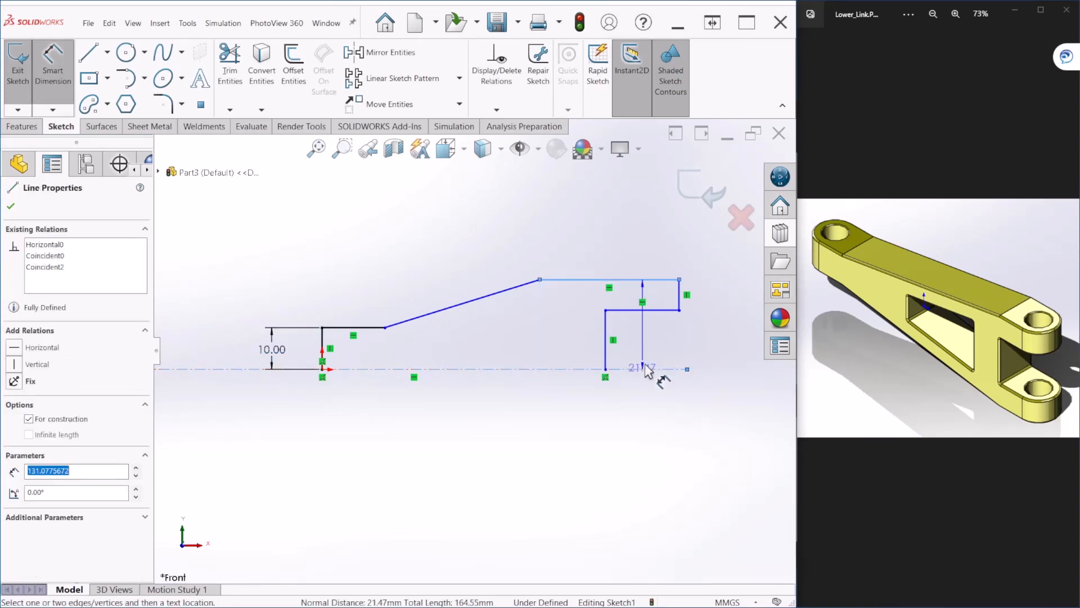
key("z")
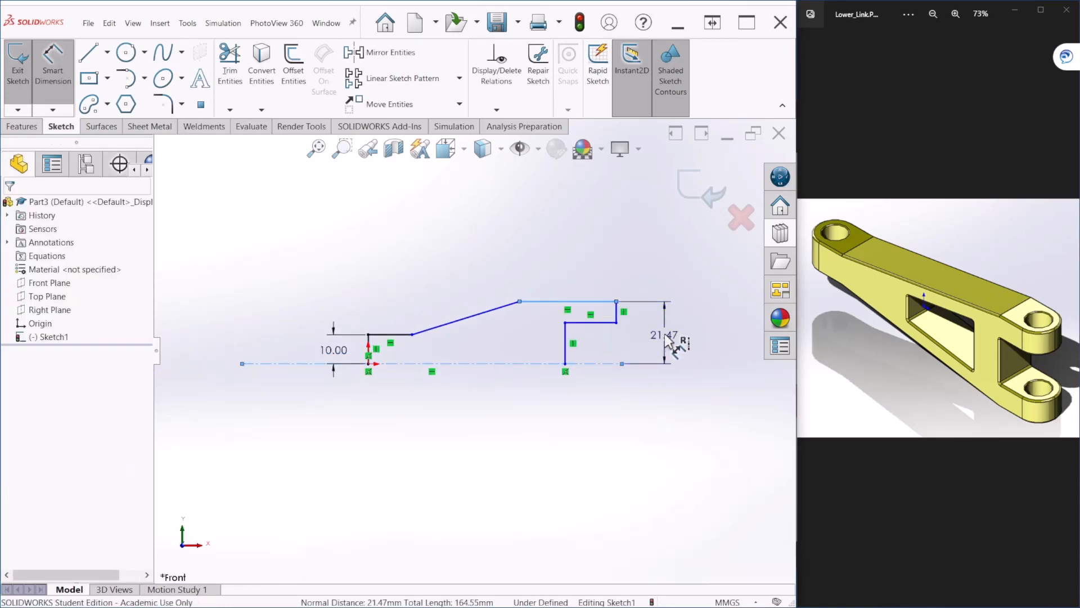
left_click(665, 337)
type("30")
key("Return")
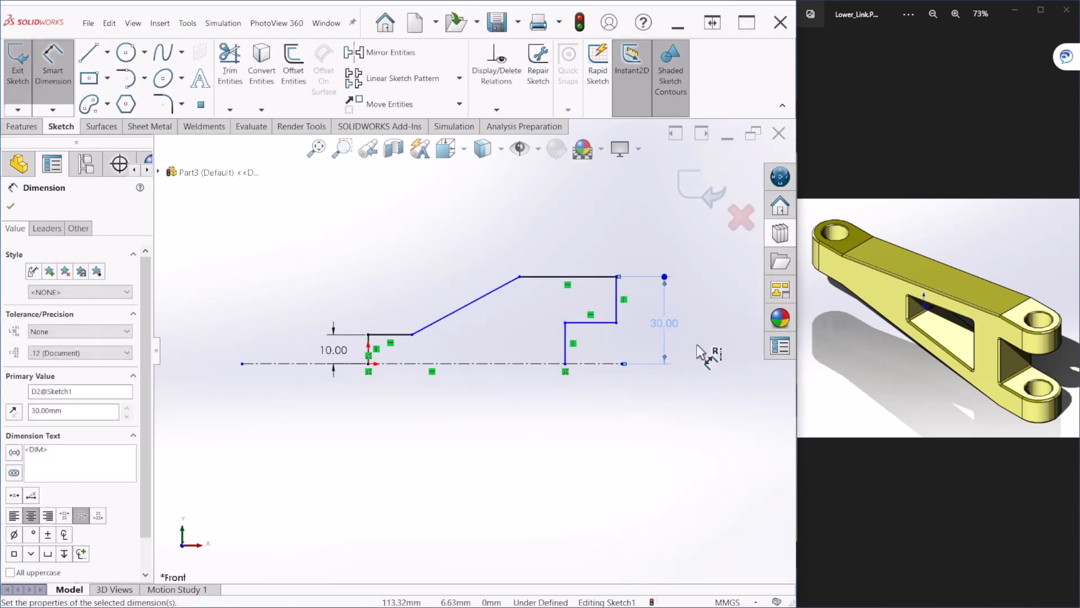
Dimension the distance from the lower horizontal line of the fork step to the centerline as 15 mm.
scroll(697, 343, "down", 2)
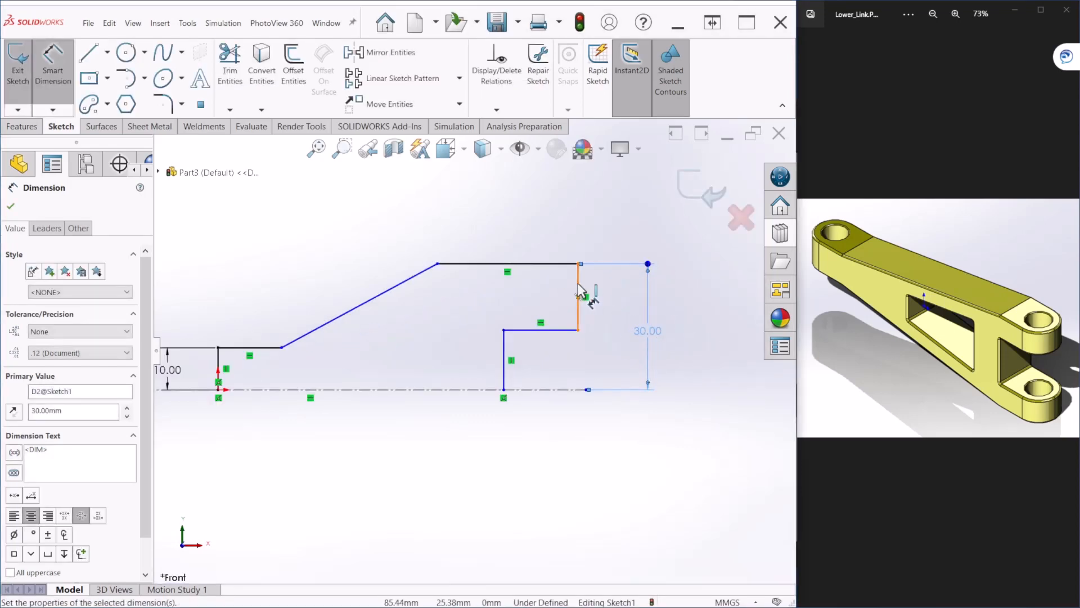
left_click(547, 330)
left_click(551, 389)
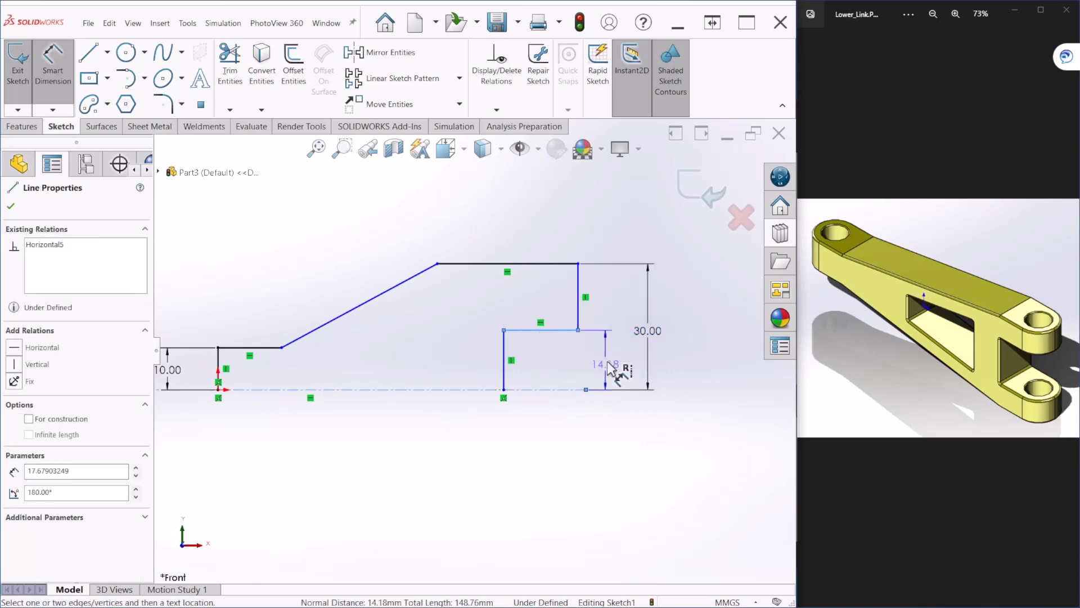
left_click(616, 364)
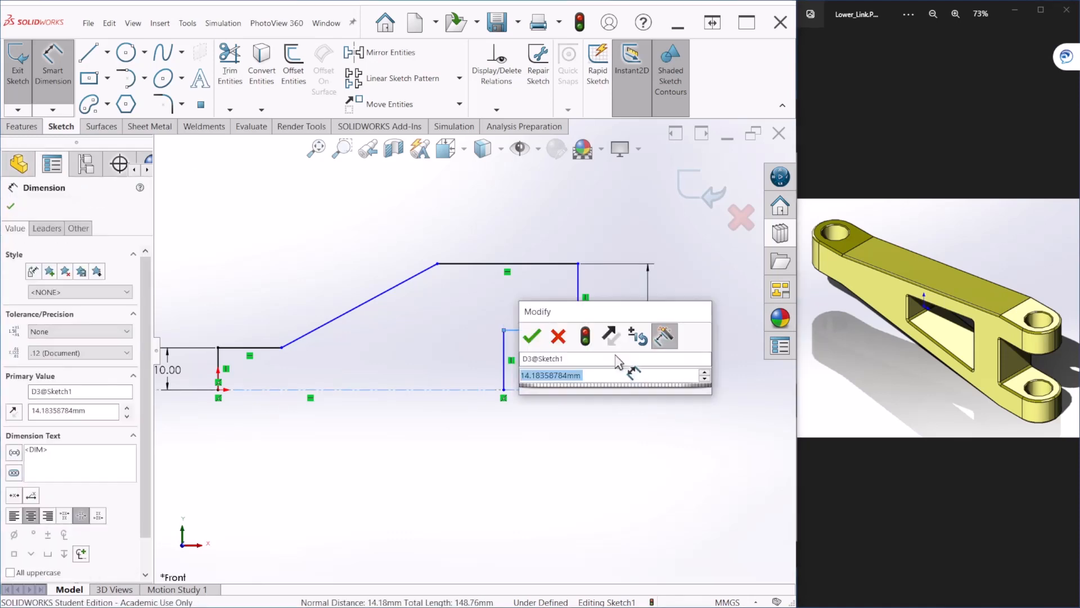
type("15")
key("Return")
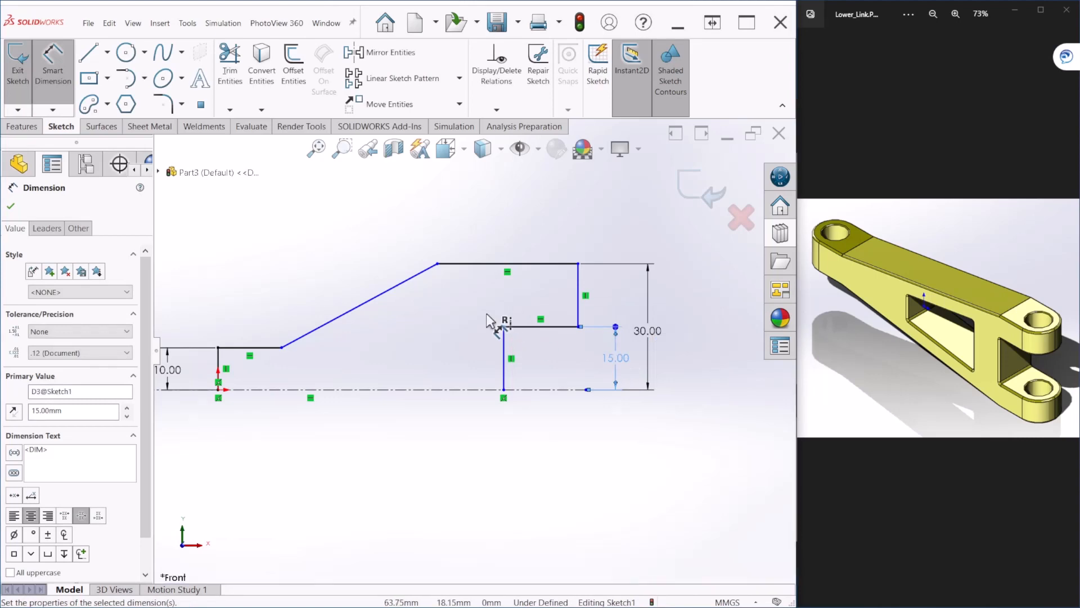
scroll(486, 315, "up", 2)
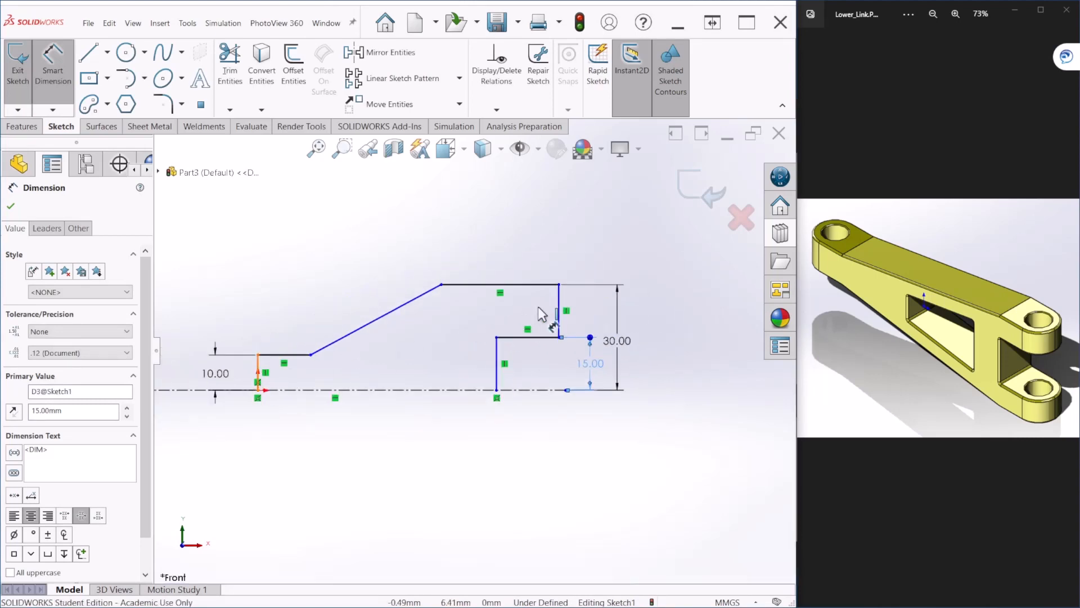
Dimension the horizontal distance from the vertical line at the origin to the profile's far end line as 180 mm.
left_click(558, 312)
left_click(258, 371)
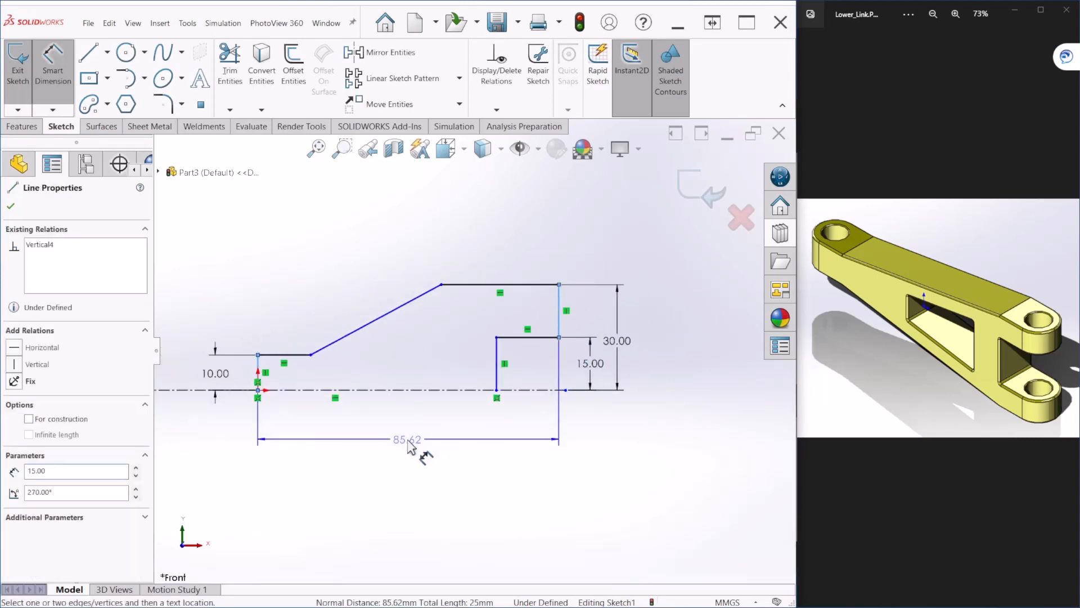
left_click(409, 445)
type("180")
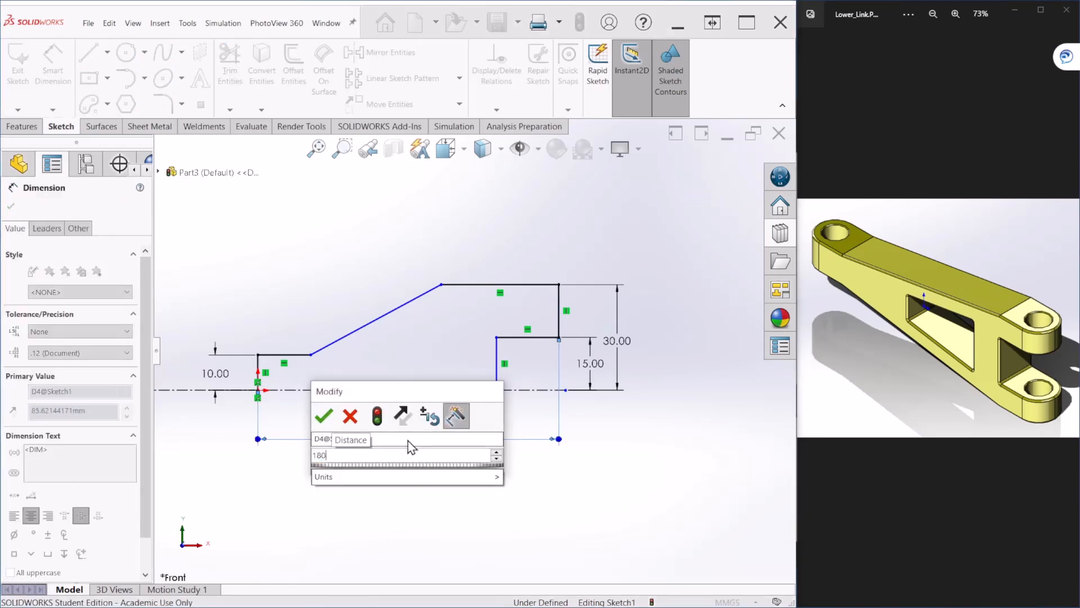
key("Return")
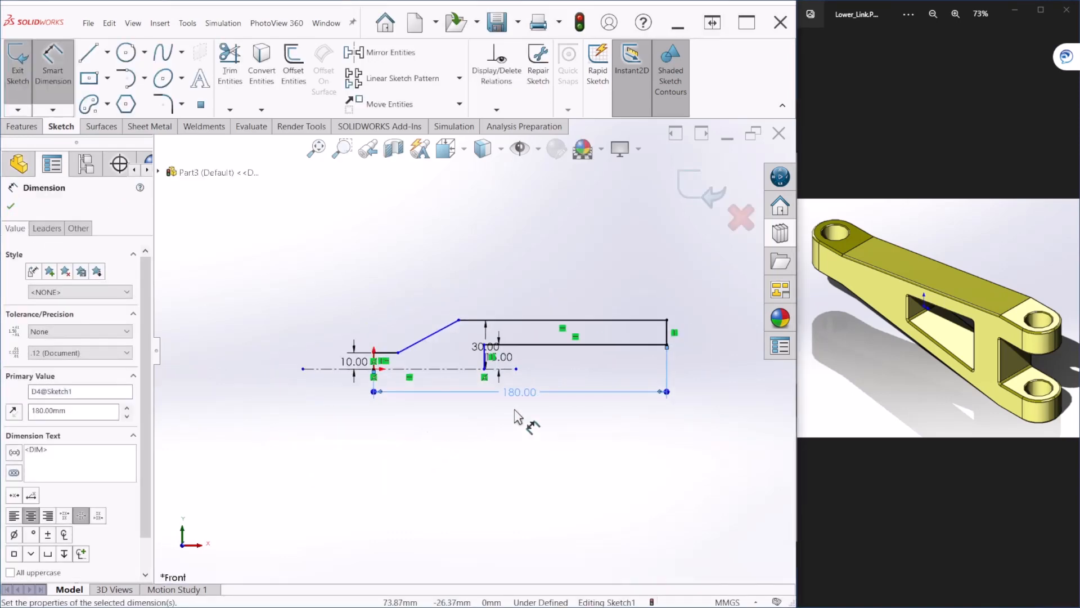
Dimension the length of the fork step's lower horizontal line as 30 mm.
scroll(698, 393, "down", 1)
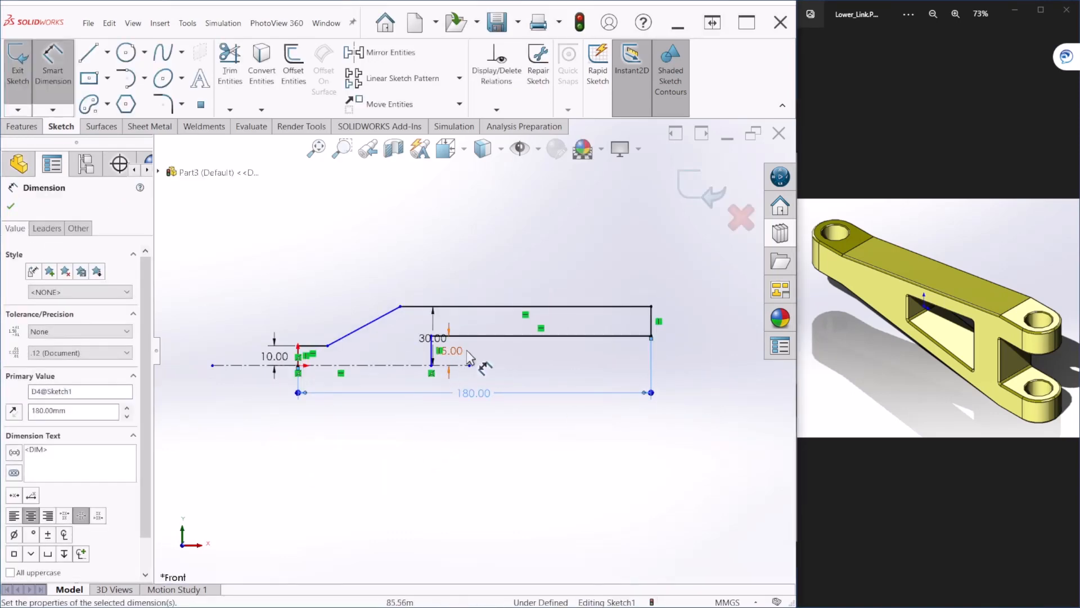
left_click(510, 336)
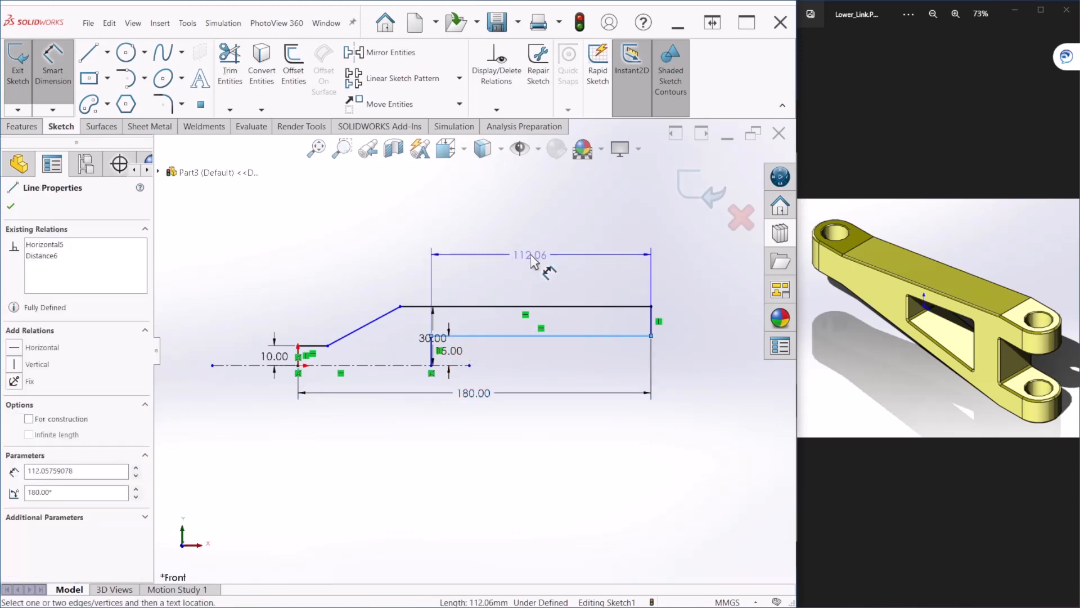
left_click(525, 265)
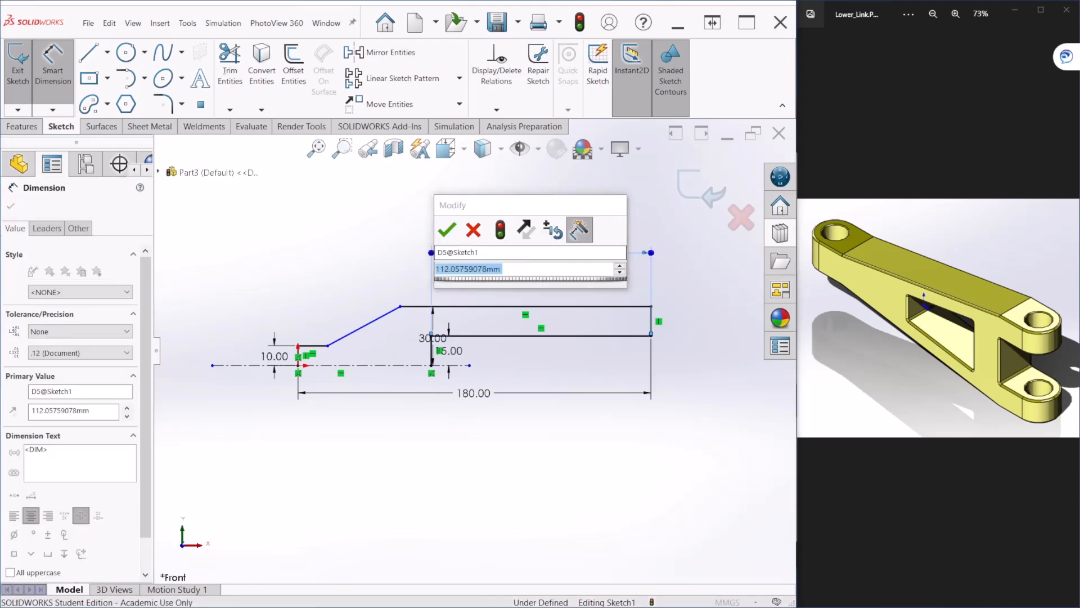
key("Return")
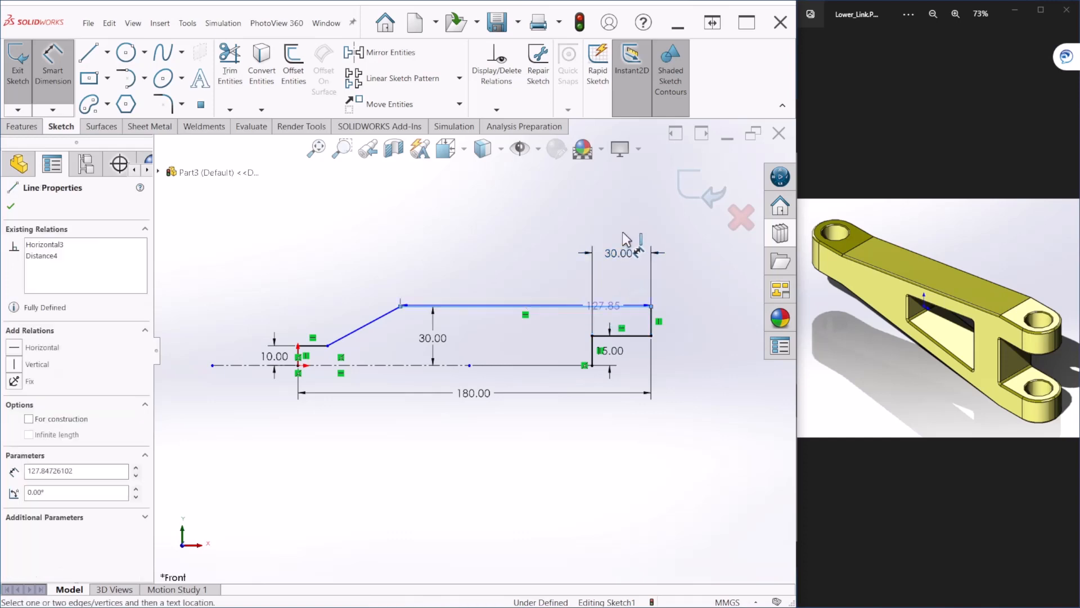
Dimension the length of the profile's uppermost horizontal line as 30 mm and finish dimensioning.
left_click(612, 307)
left_click(624, 228)
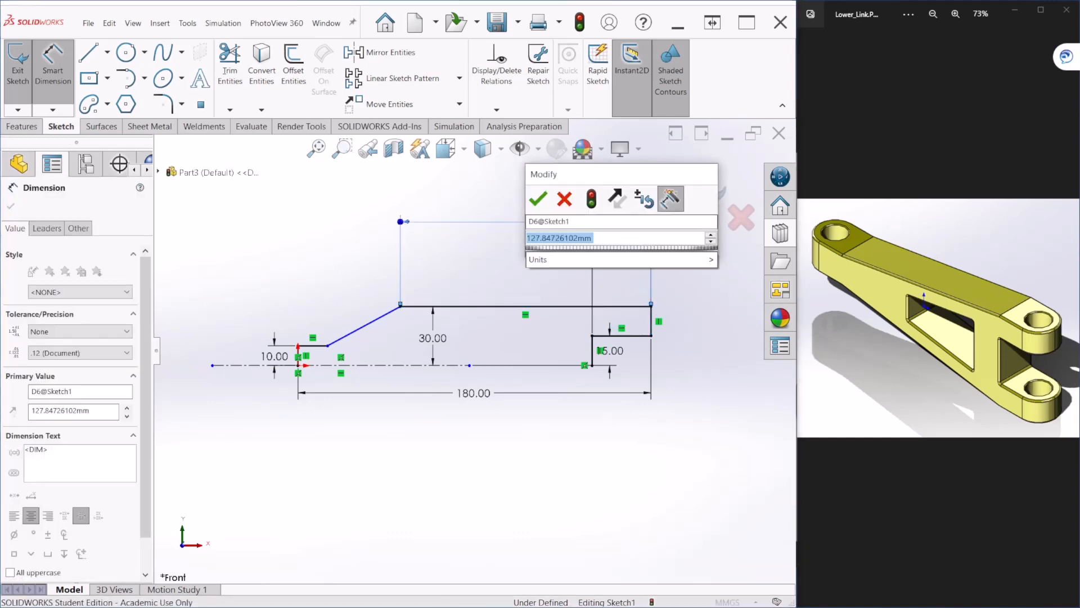
type("30")
key("Return")
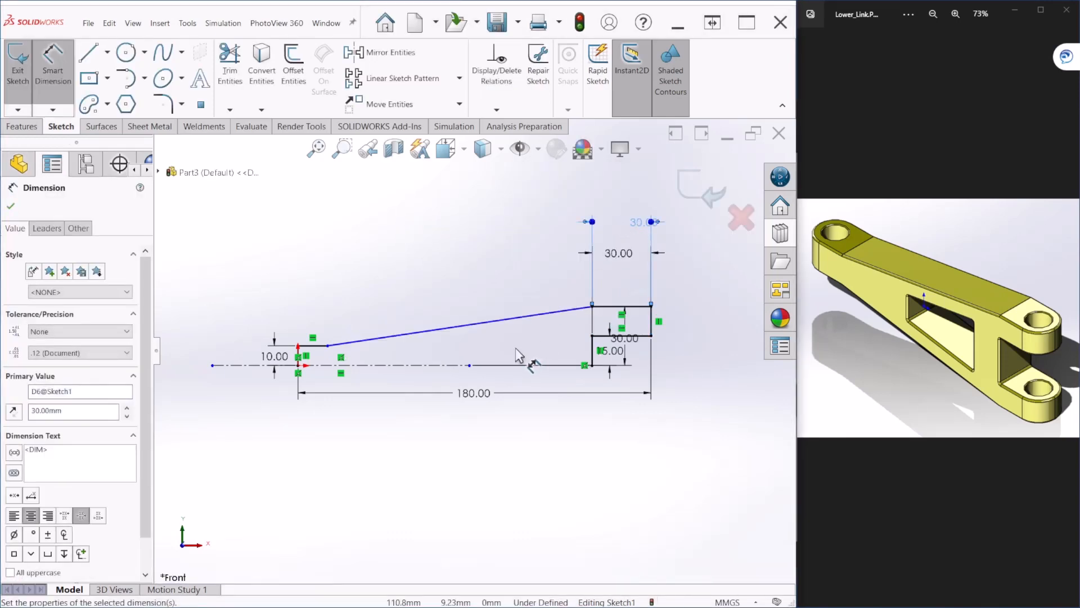
scroll(519, 355, "down", 1)
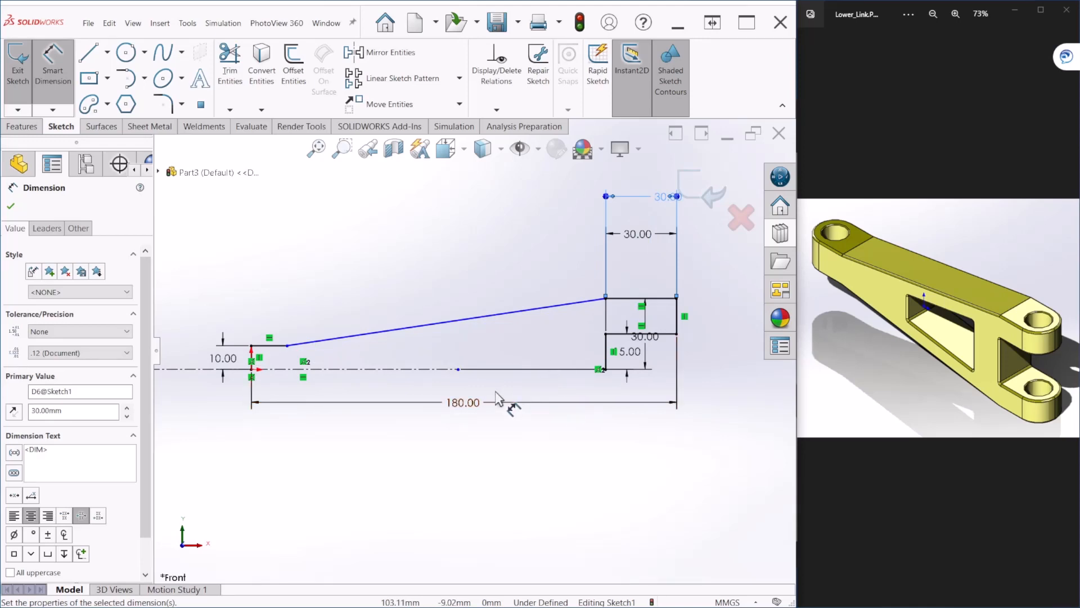
scroll(498, 400, "up", 1)
scroll(490, 422, "up", 1)
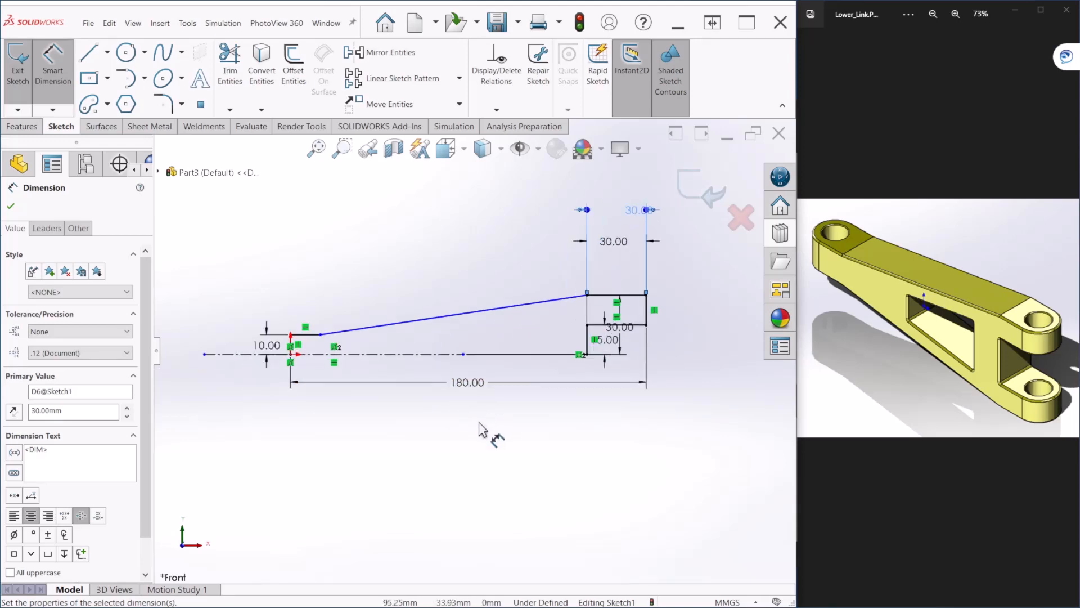
key("Escape")
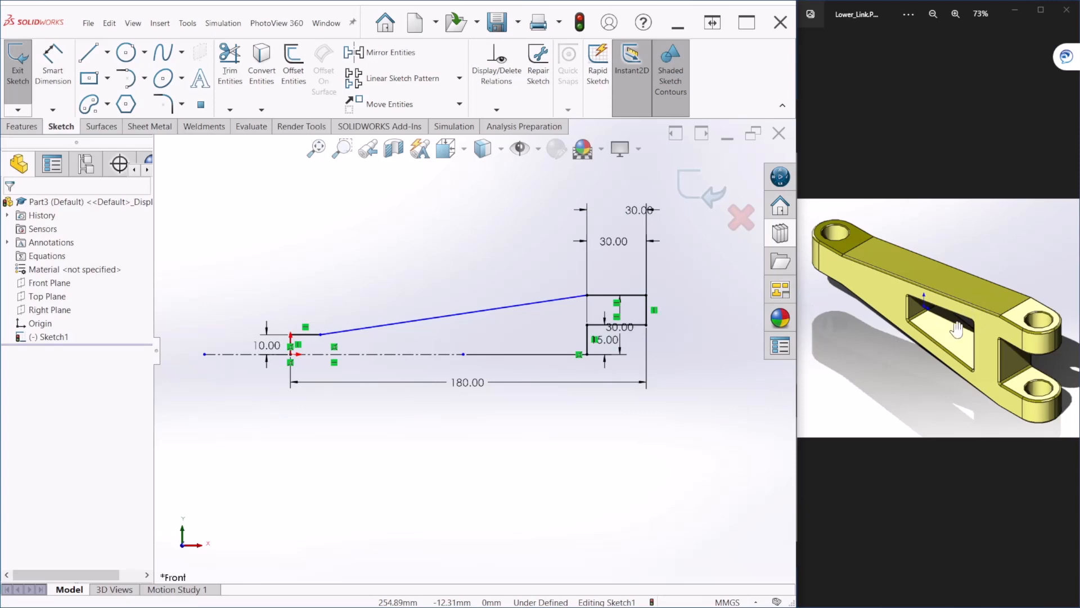
Sketch the half window inside the profile: about 8 mm up from the centerline, a rising line spanning about 45 mm, and about 13 mm down to the centerline.
scroll(681, 353, "down", 1)
scroll(679, 357, "up", 1)
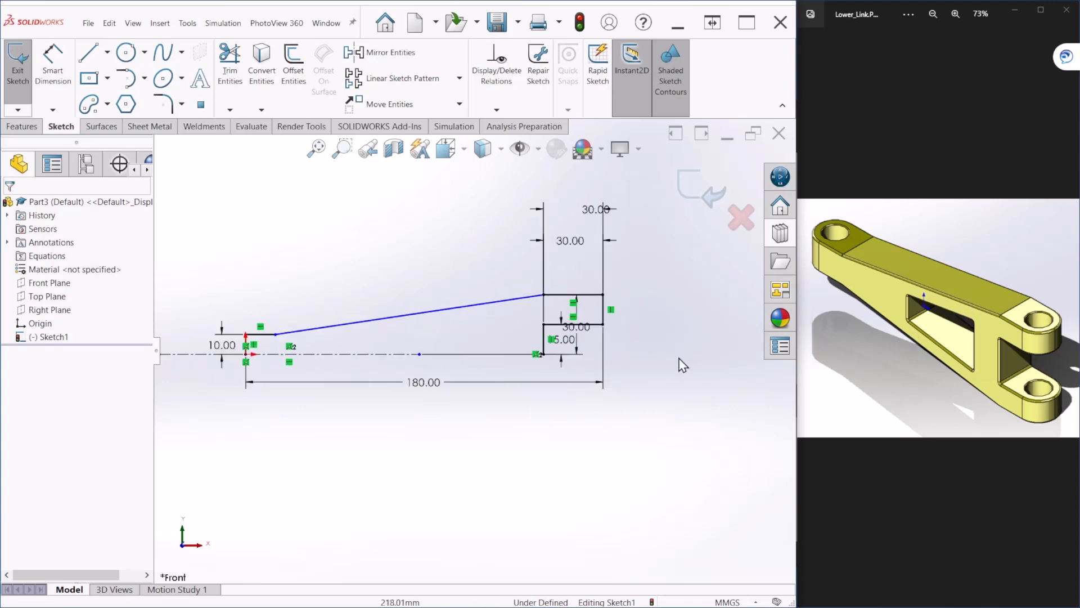
left_click(93, 55)
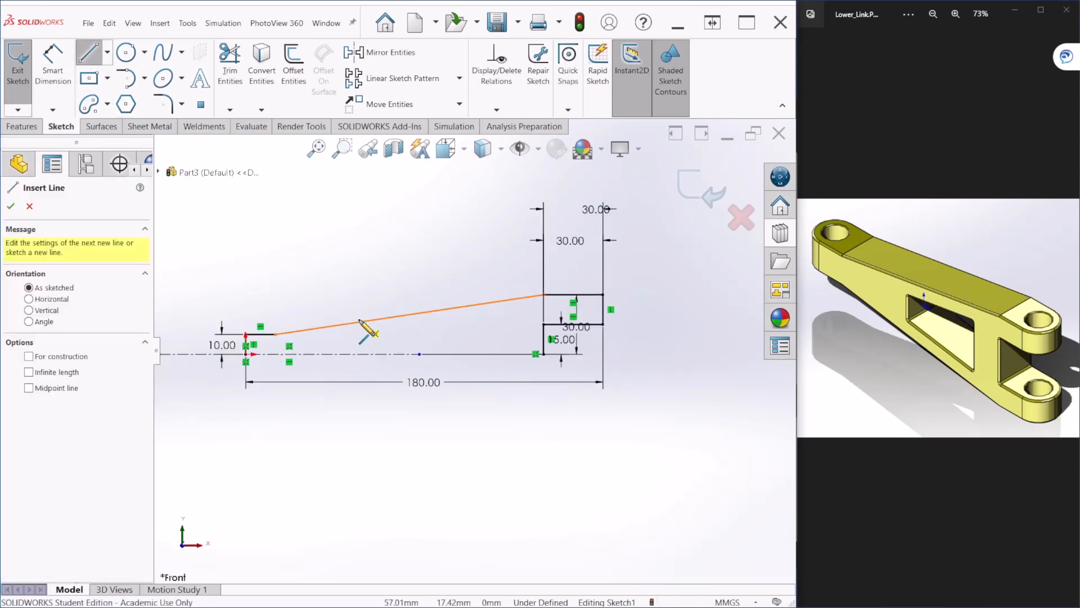
left_click(366, 353)
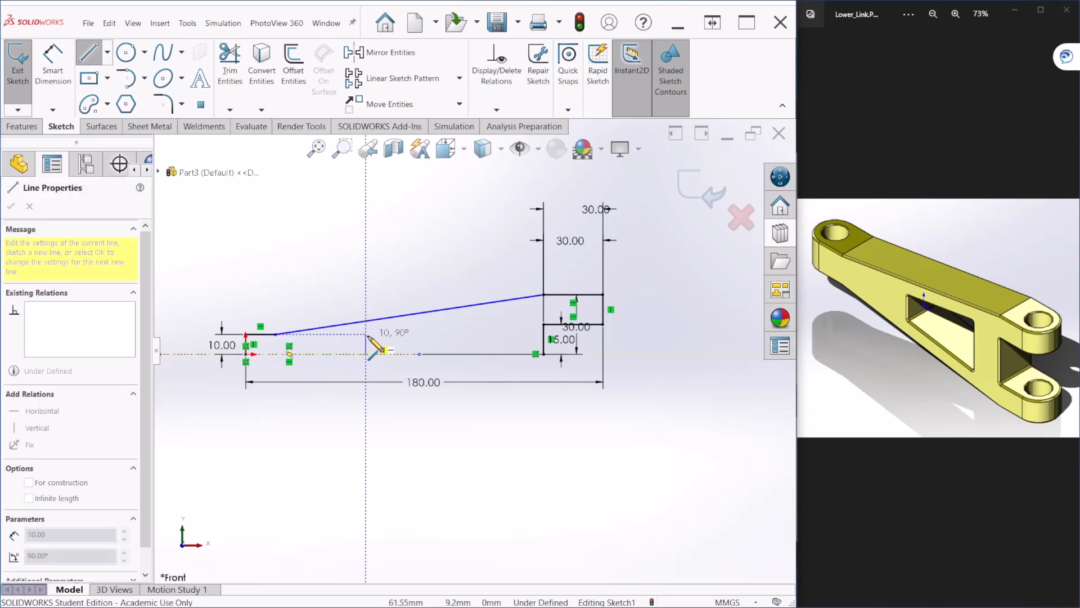
left_click(366, 338)
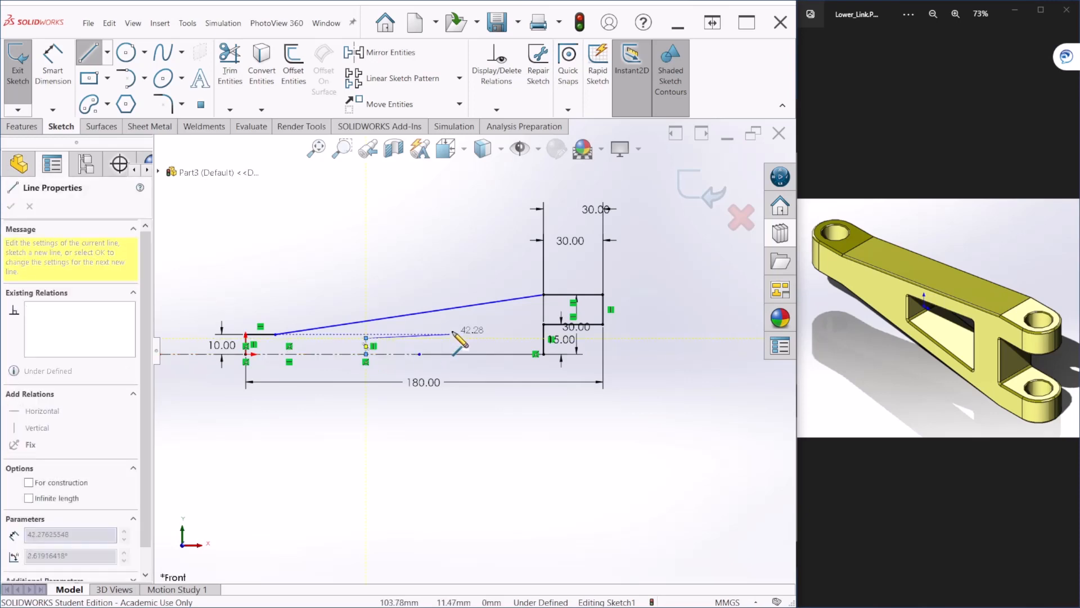
left_click(456, 328)
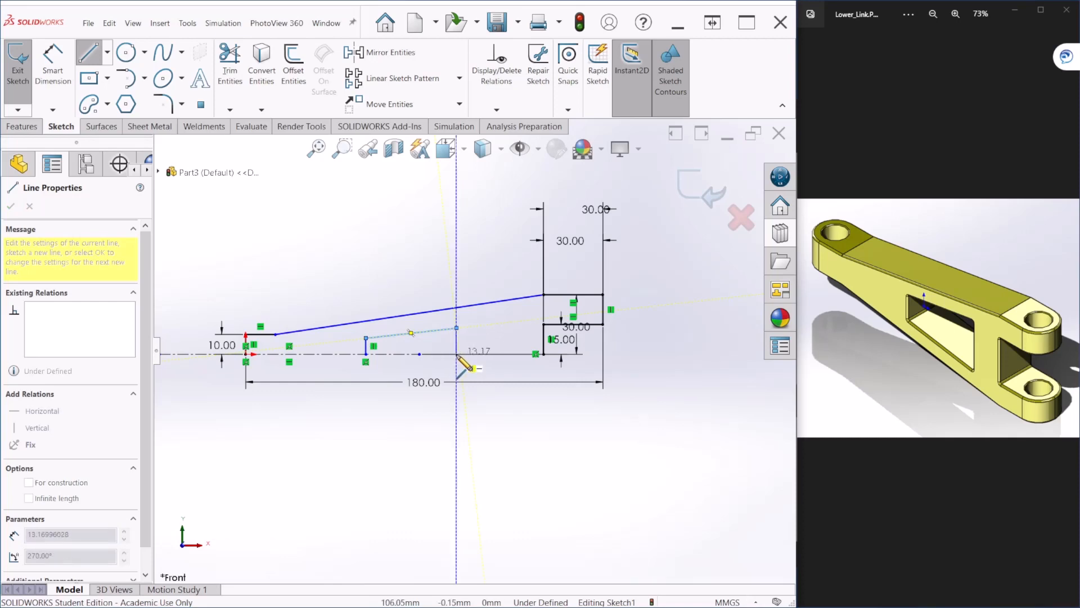
left_click(456, 354)
key("Escape")
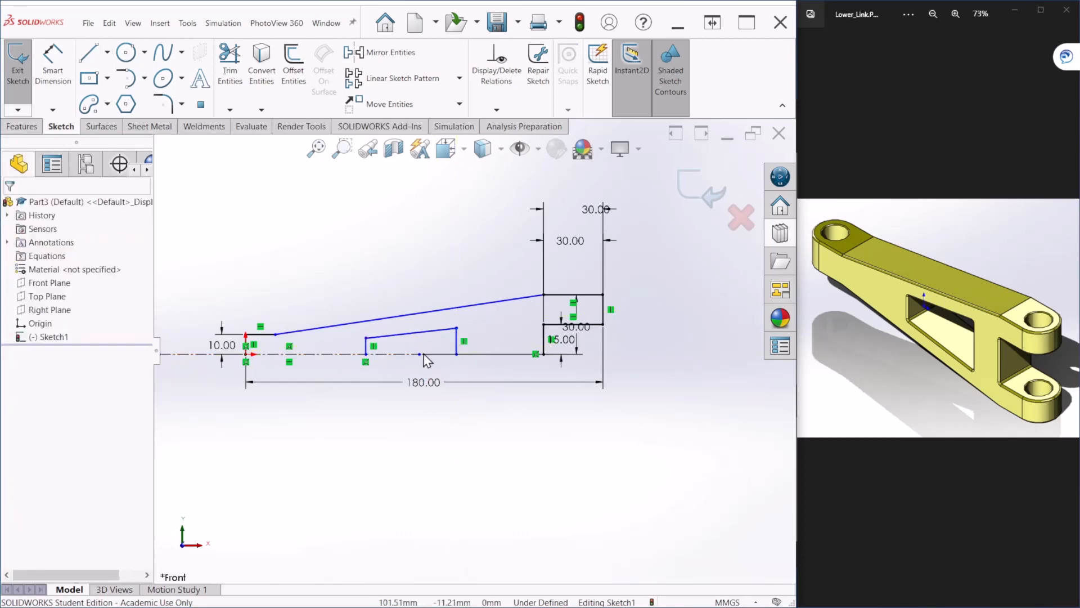
Make the window's sloped line parallel to the profile's long sloped outer line.
left_click(53, 62)
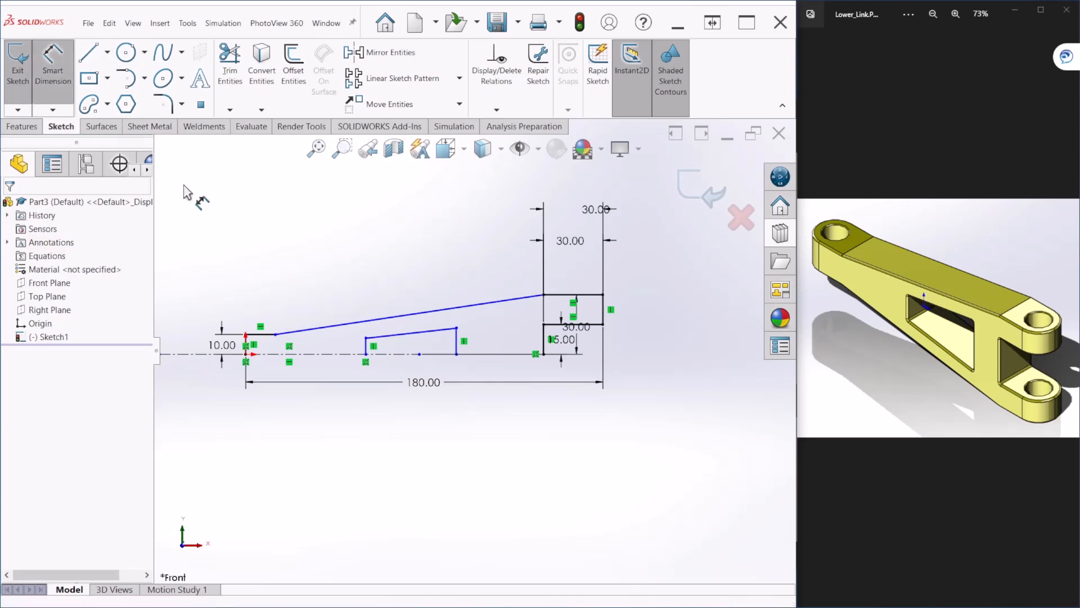
key("Escape")
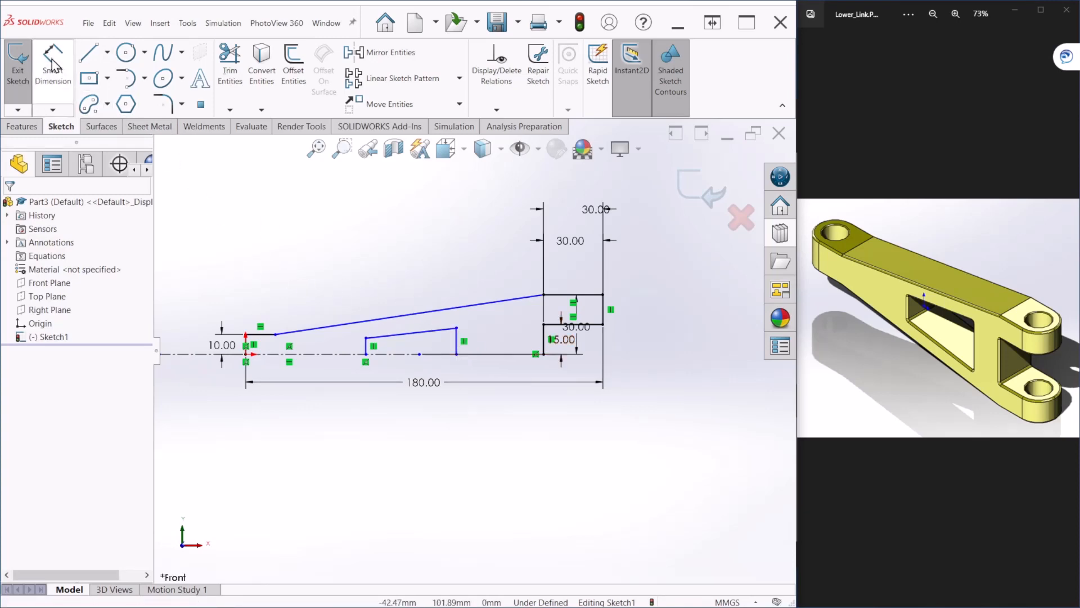
left_click(414, 313)
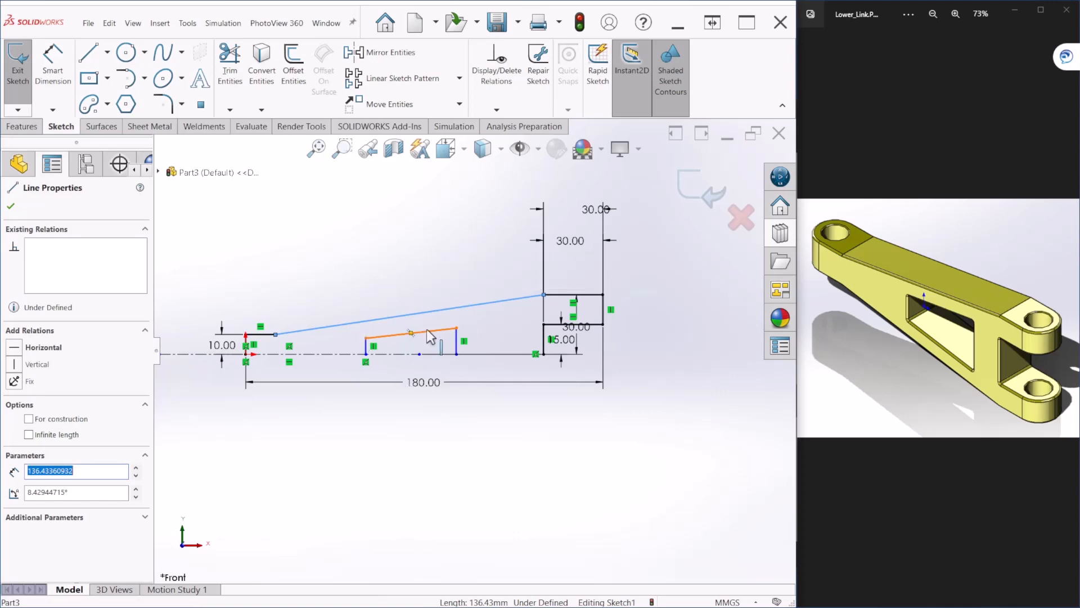
key("Escape")
left_click(435, 318)
left_click(435, 332, "ctrl")
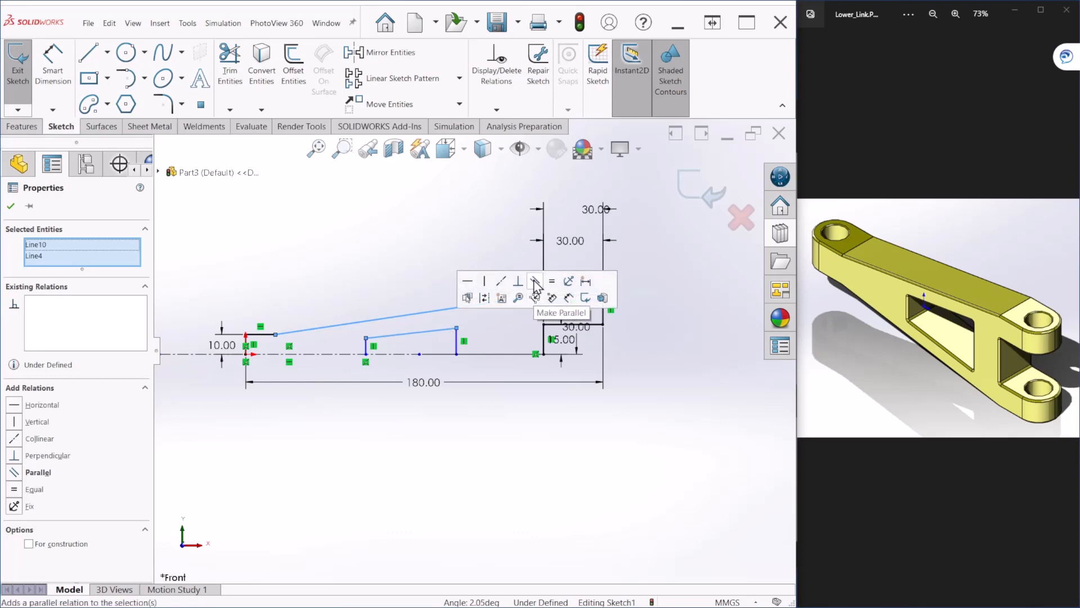
left_click(535, 285)
left_click(428, 346)
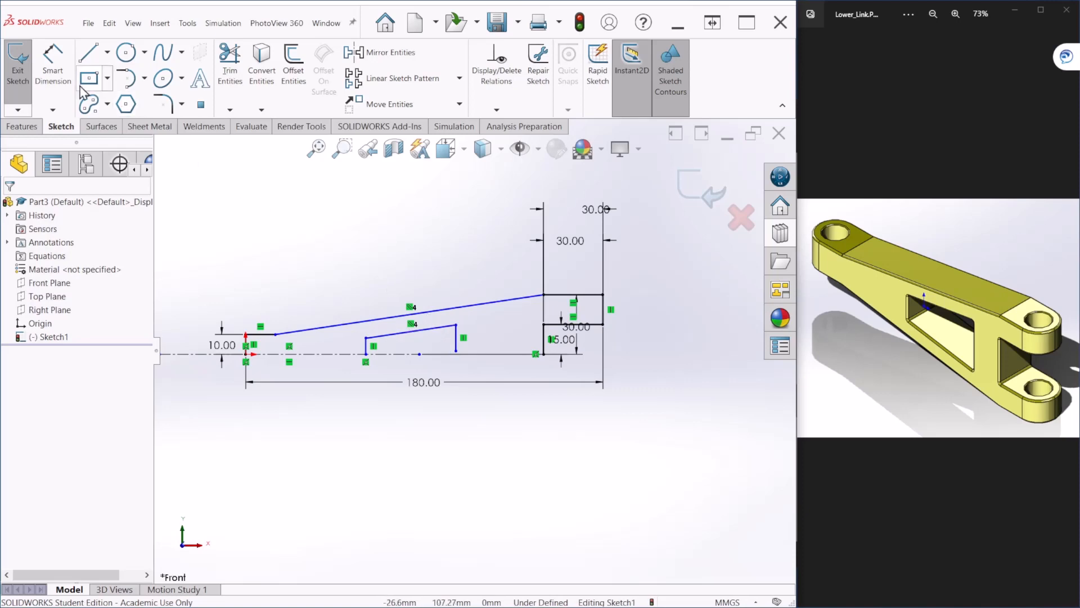
Dimension the distance from the window's taller vertical line to the fork step's vertical line as 20 mm.
left_click(57, 71)
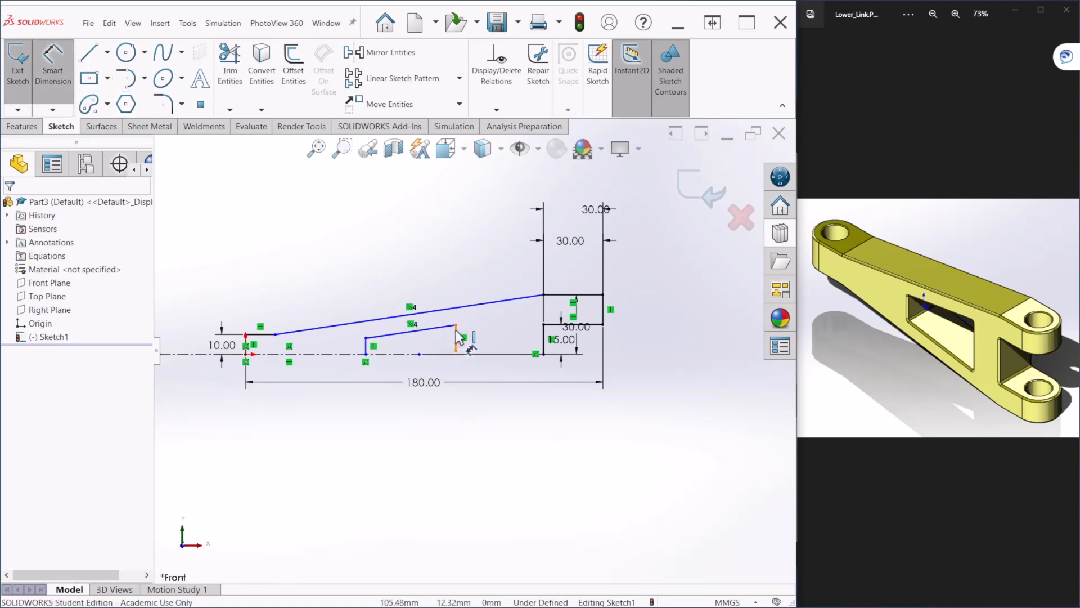
left_click(456, 334)
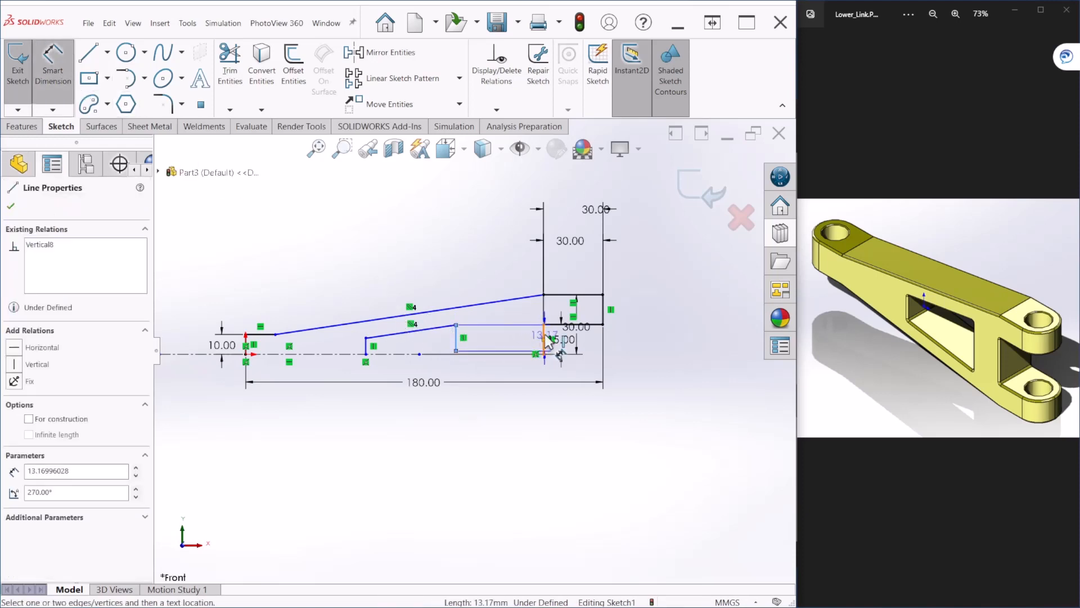
left_click(545, 337)
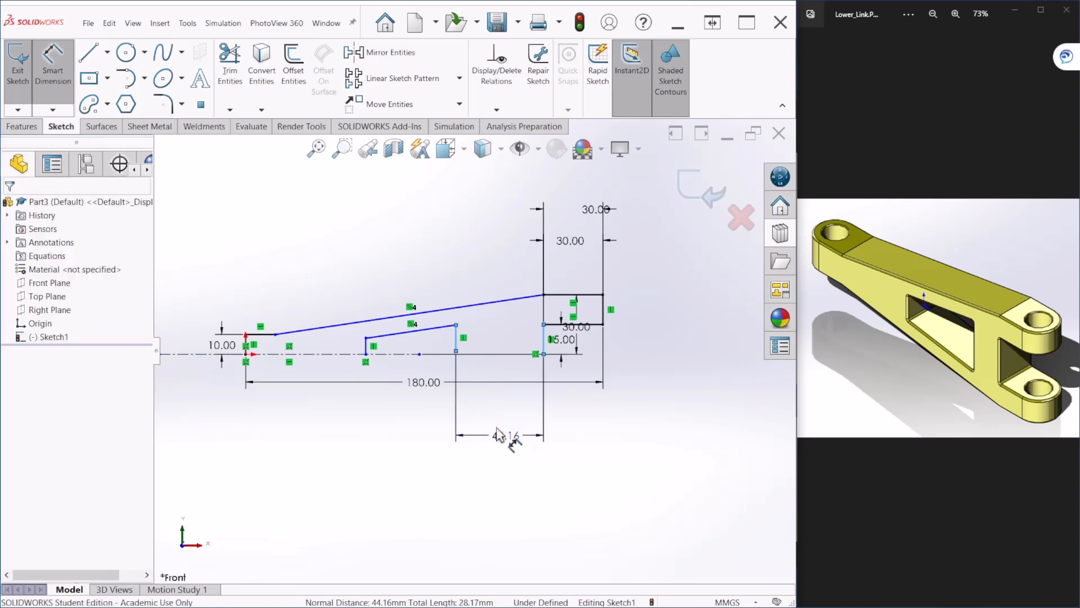
left_click(497, 434)
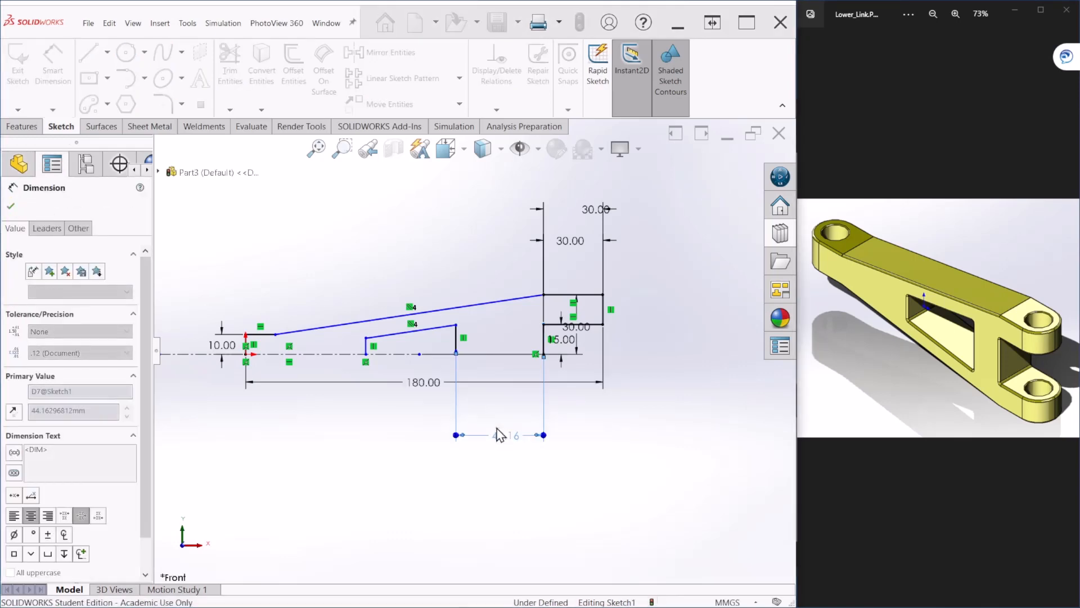
type("20")
key("Return")
left_click(543, 338)
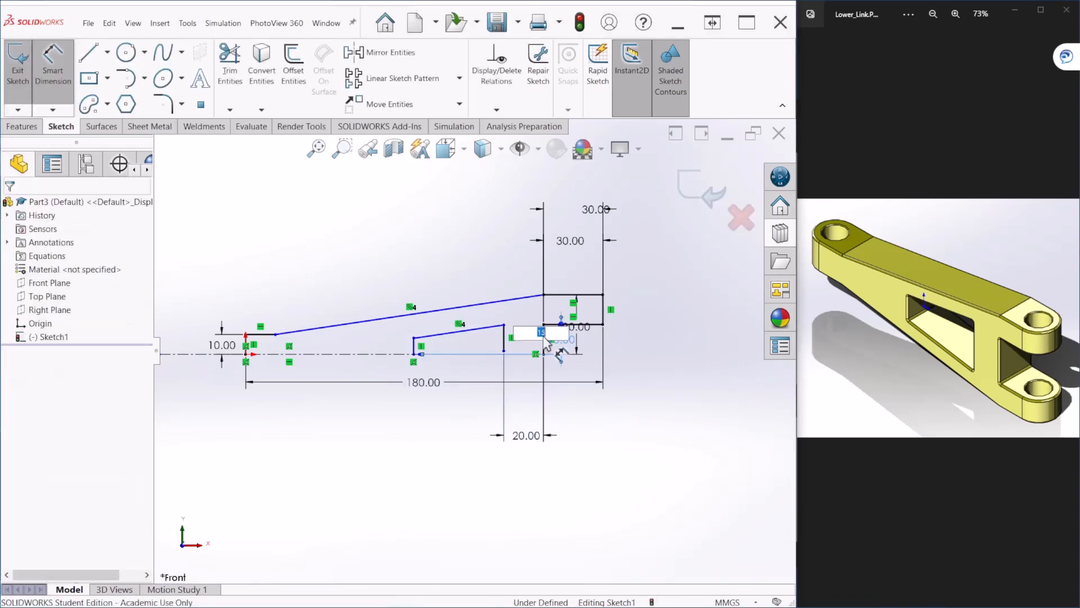
key("Escape")
key("Escape")
left_click(65, 64)
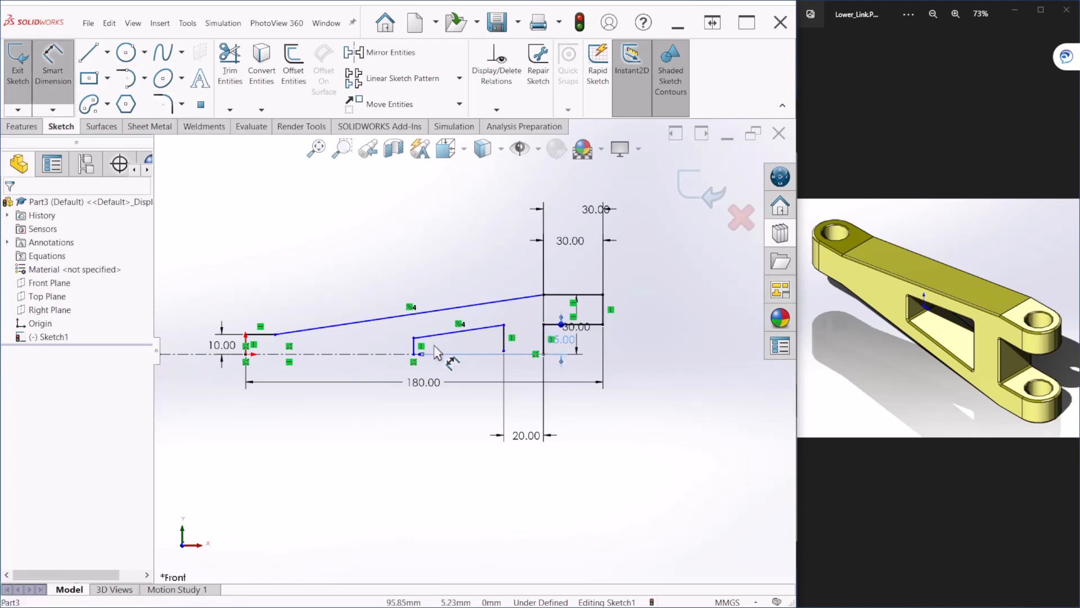
left_click(415, 346)
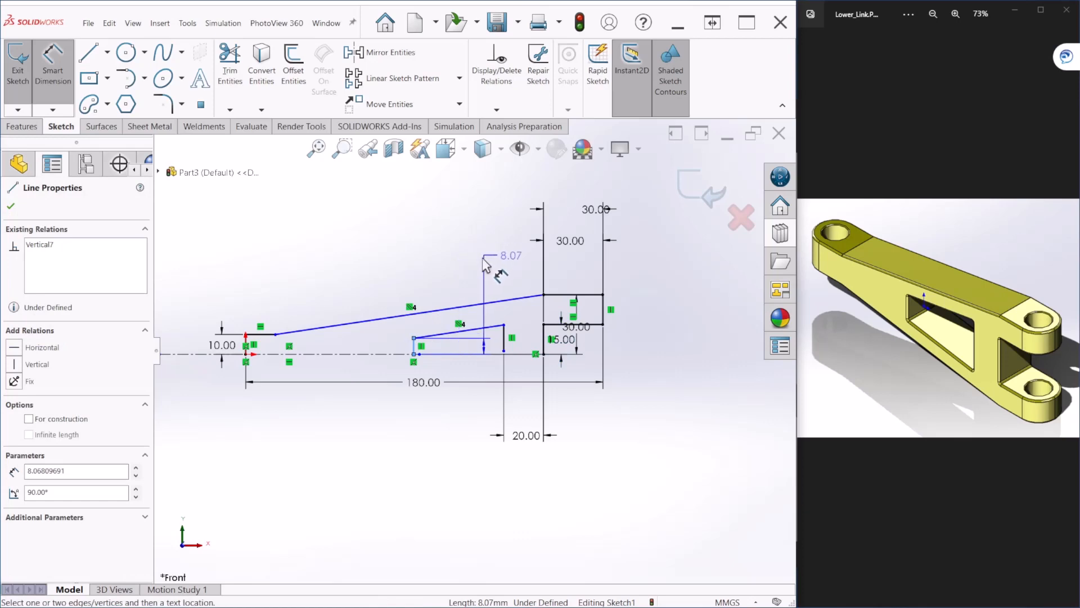
key("Escape")
Dimension the distance from the window's shorter vertical line to the fork step's vertical line as 70 mm.
left_click(62, 74)
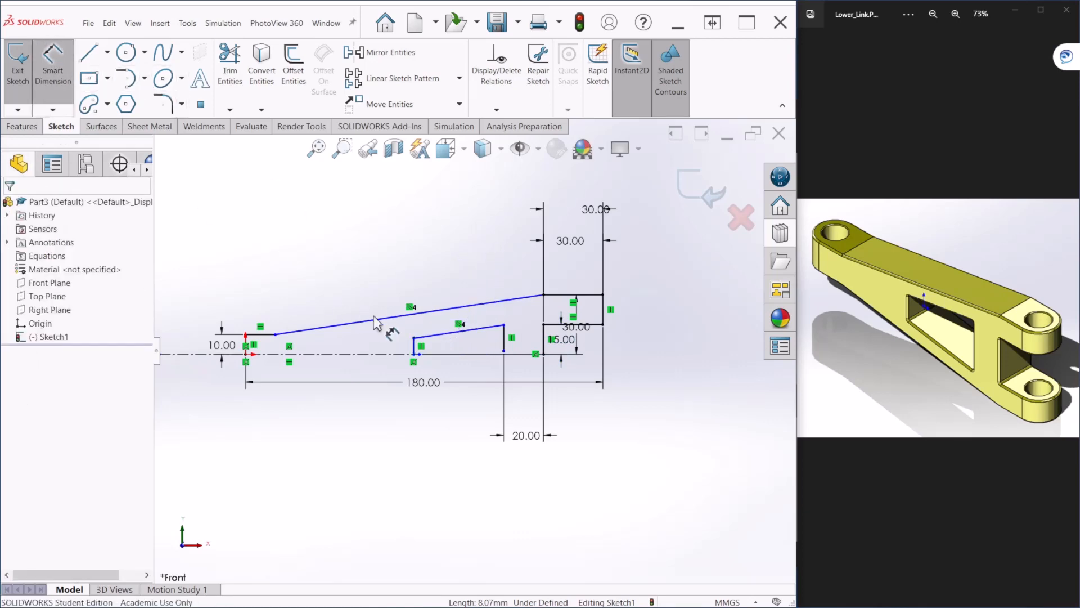
left_click(544, 343)
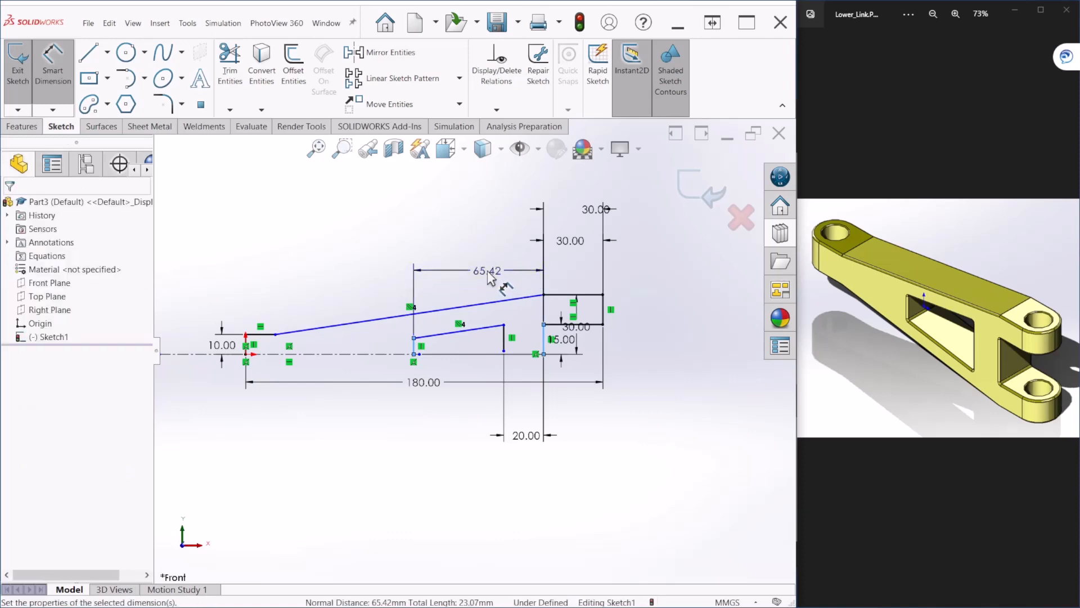
left_click(488, 272)
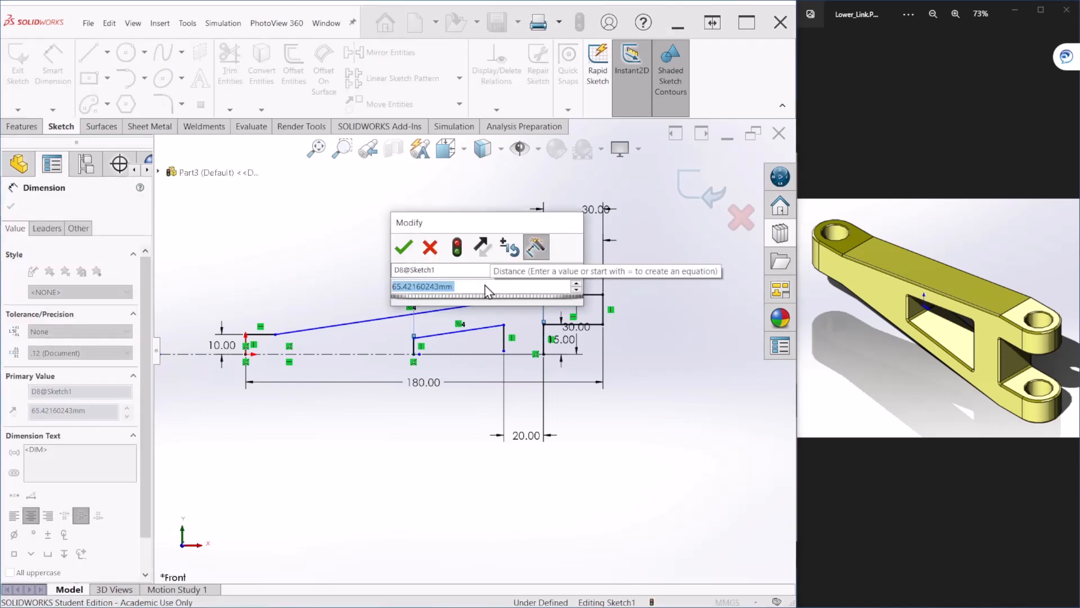
type("70")
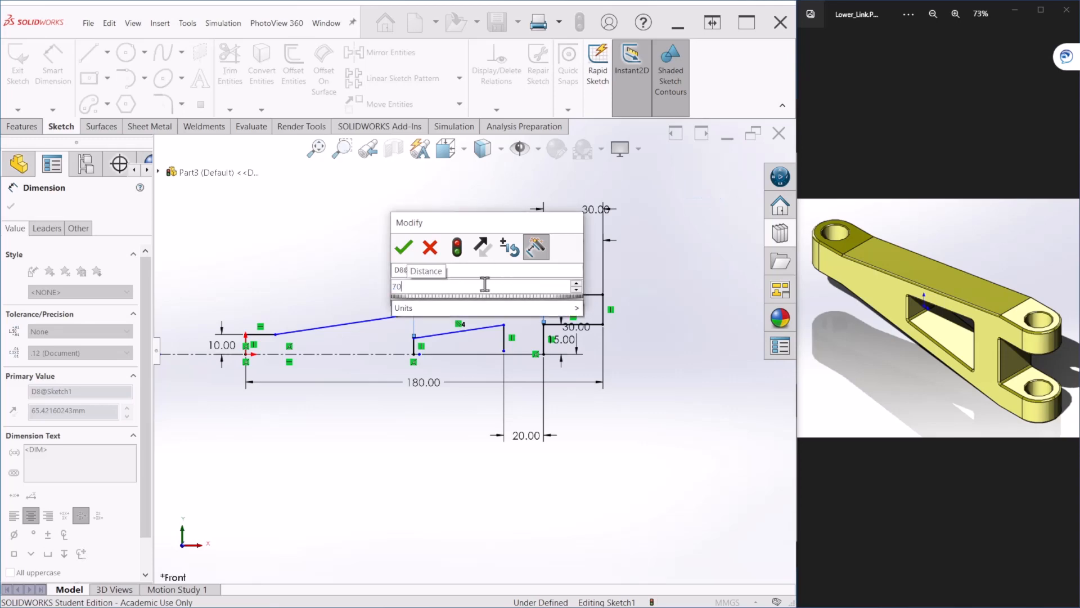
key("Return")
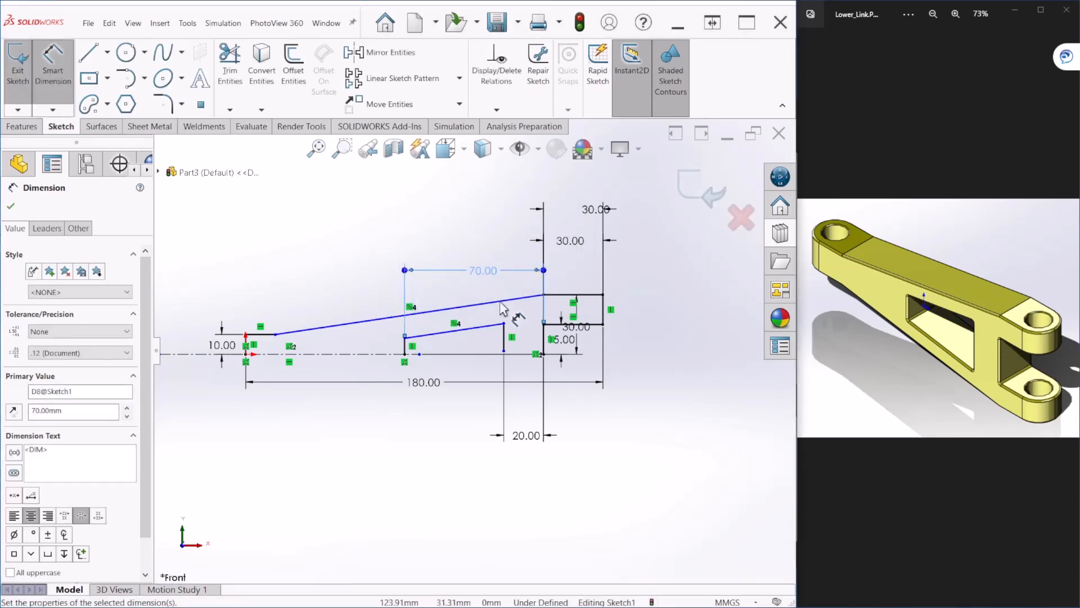
Delete the window's taller vertical line, which stops short of the centerline, together with its associated dimension.
scroll(485, 383, "down", 3)
scroll(484, 379, "down", 1)
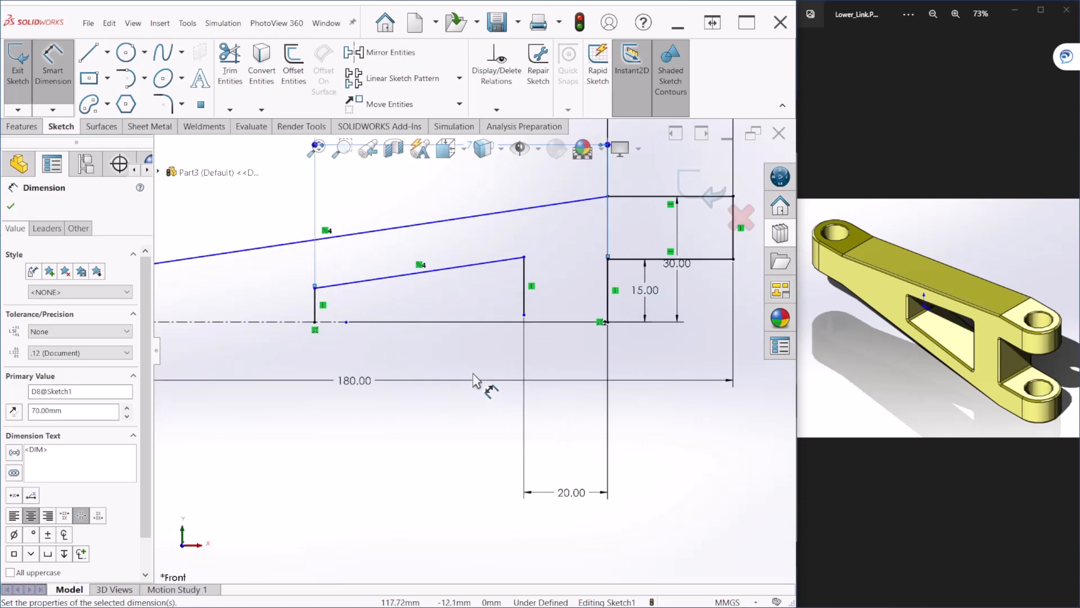
scroll(484, 375, "up", 2)
key("Escape")
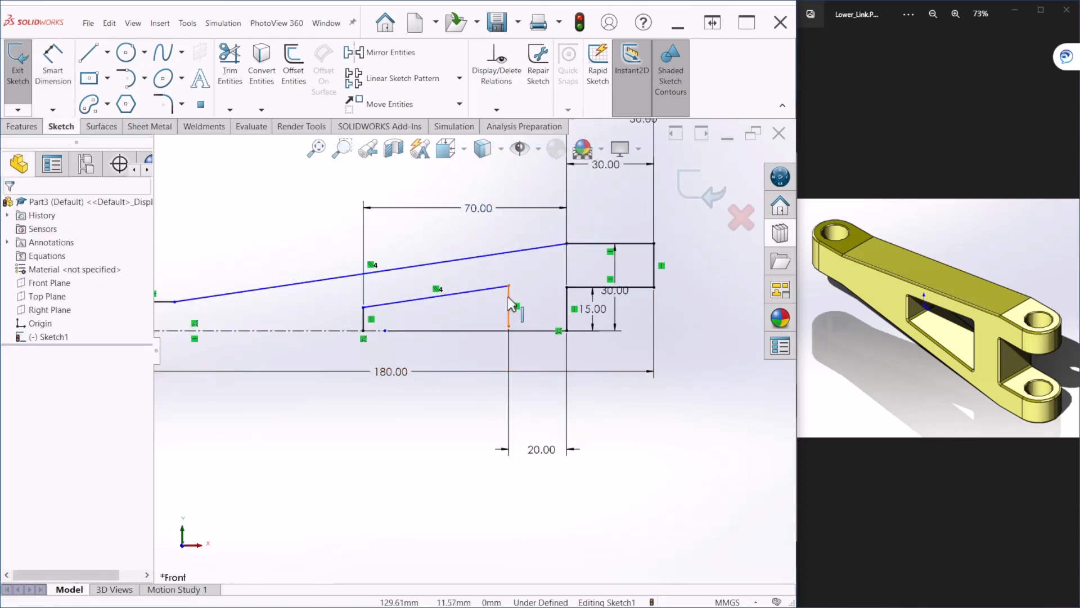
left_click(508, 293)
key("Delete")
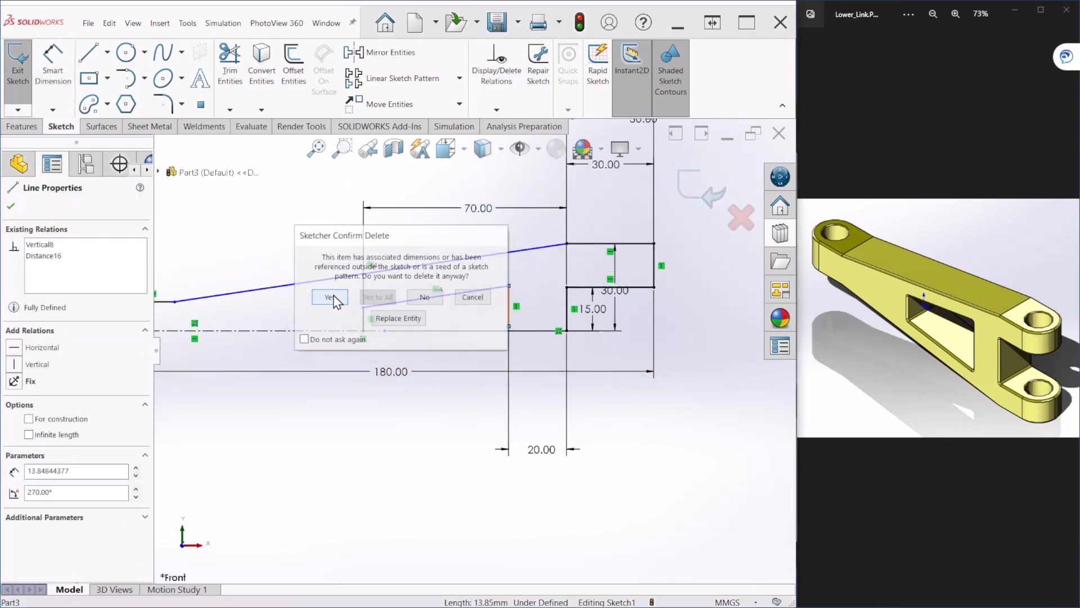
left_click(329, 297)
Draw a new vertical line from the open end of the window's sloped line down to the centerline.
left_click(84, 62)
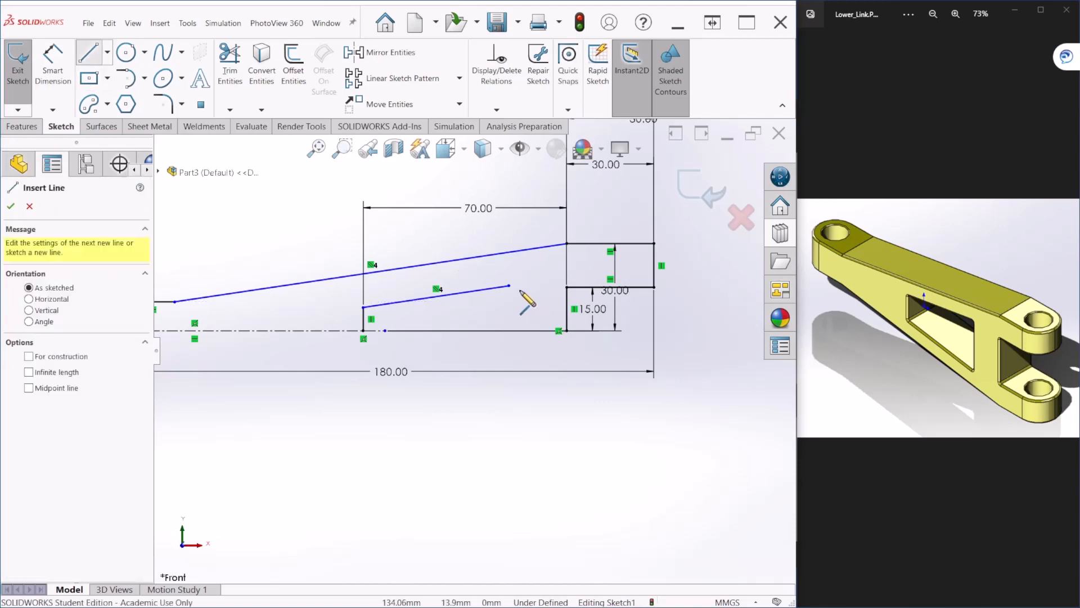
left_click(508, 331)
key("Escape")
key("f")
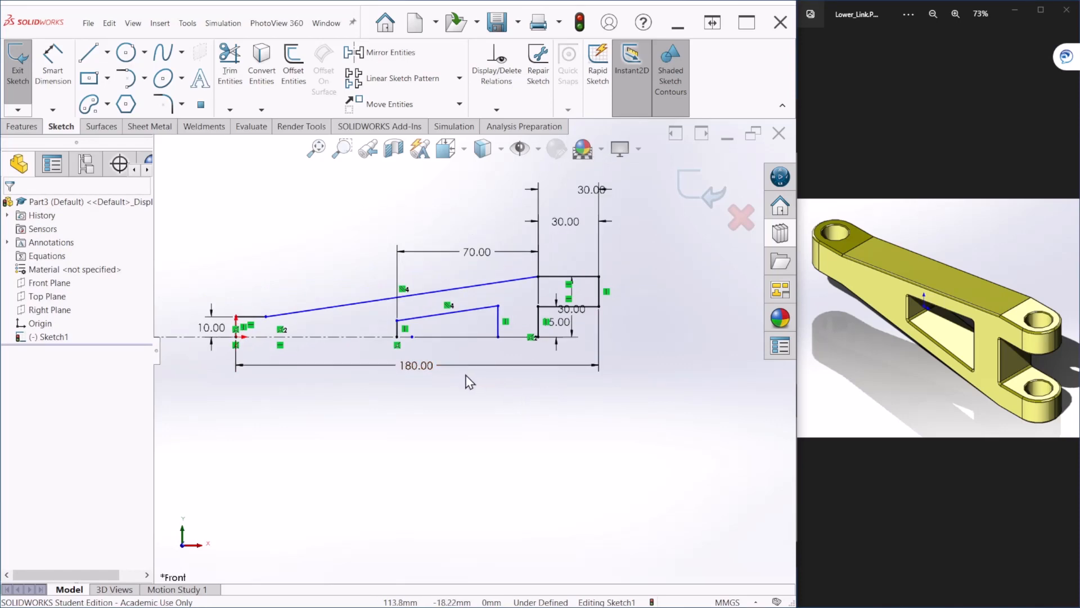
Mirror the half profile and half window lines about the horizontal centerline to complete the link outline.
left_click_drag(226, 207, 632, 362)
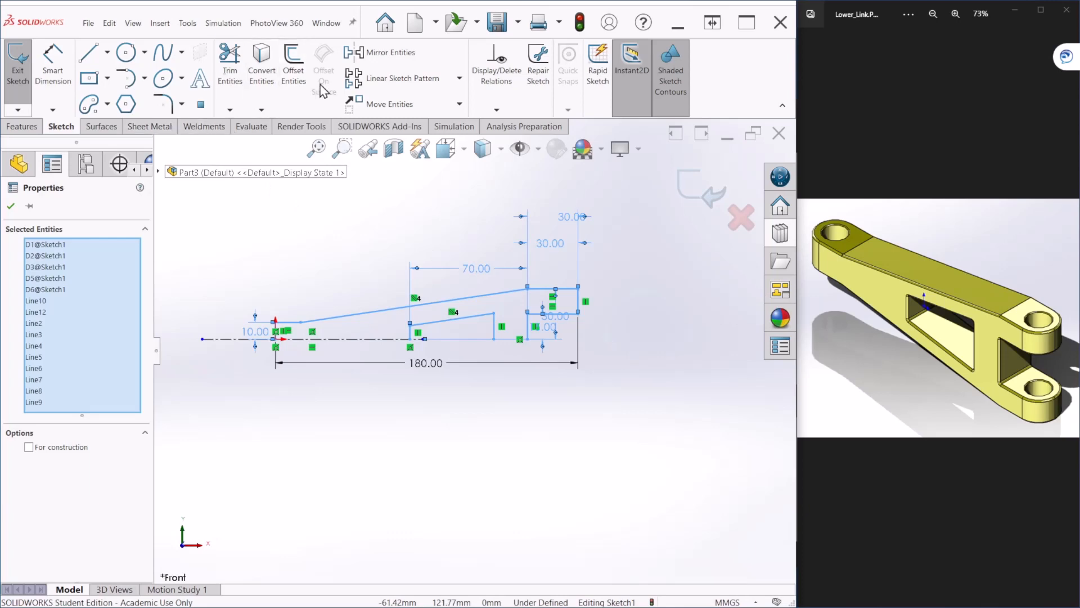
left_click(360, 52)
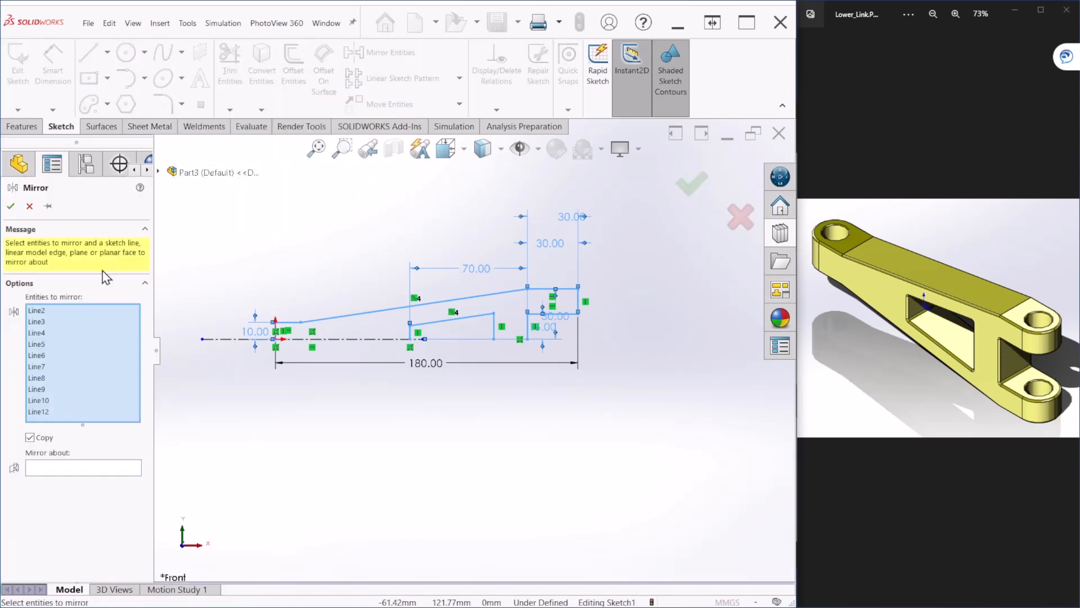
left_click(97, 468)
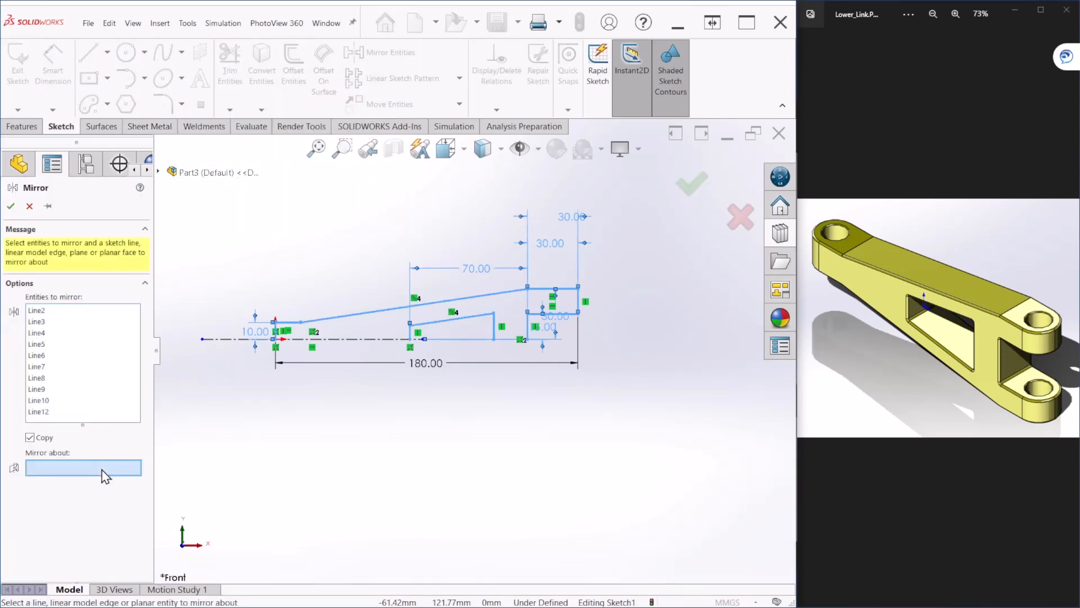
left_click(227, 340)
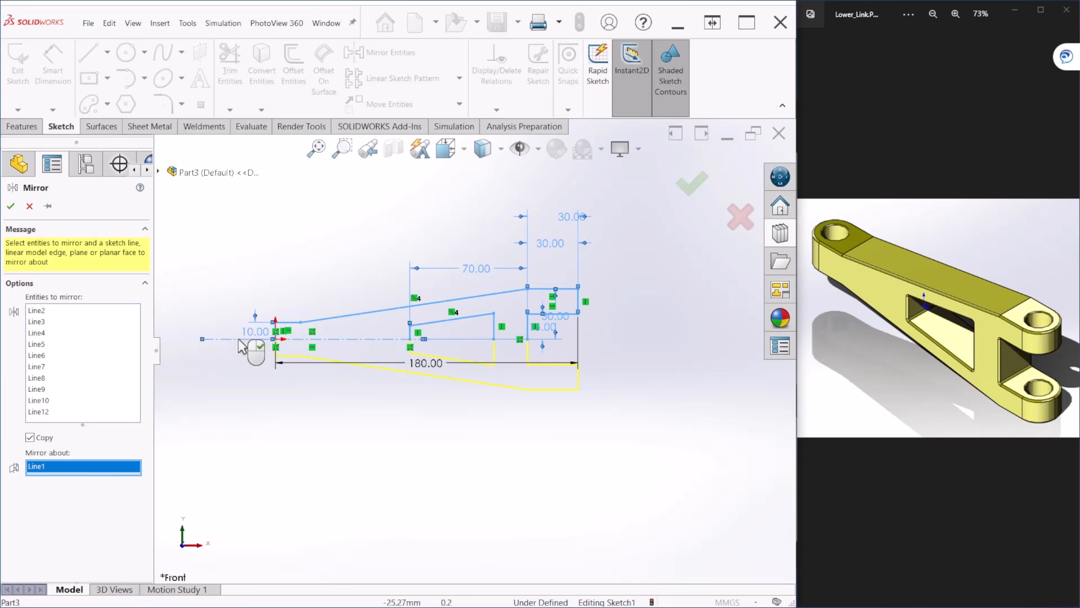
left_click(685, 189)
scroll(647, 385, "up", 2)
middle_click_drag(651, 365, 652, 381)
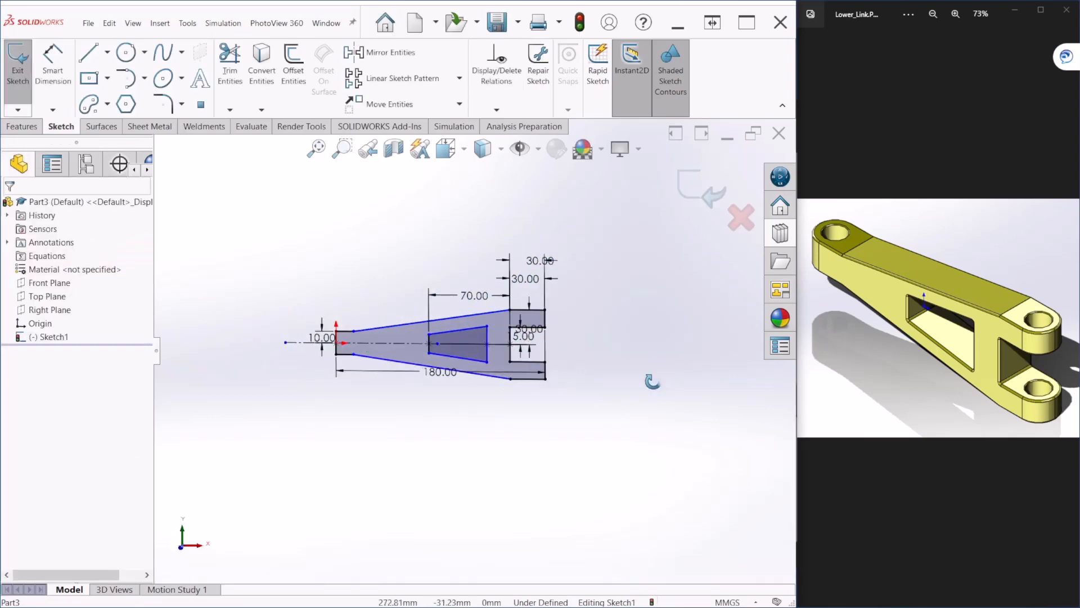
Close the profile sketch and extrude it 25 mm as a blind boss.
left_click(700, 190)
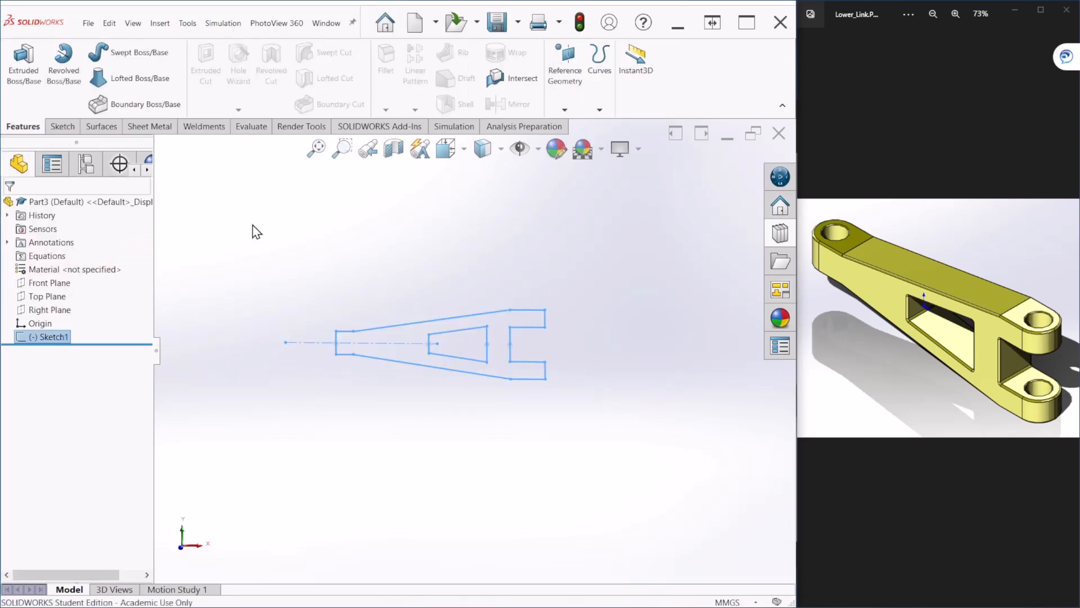
left_click(28, 75)
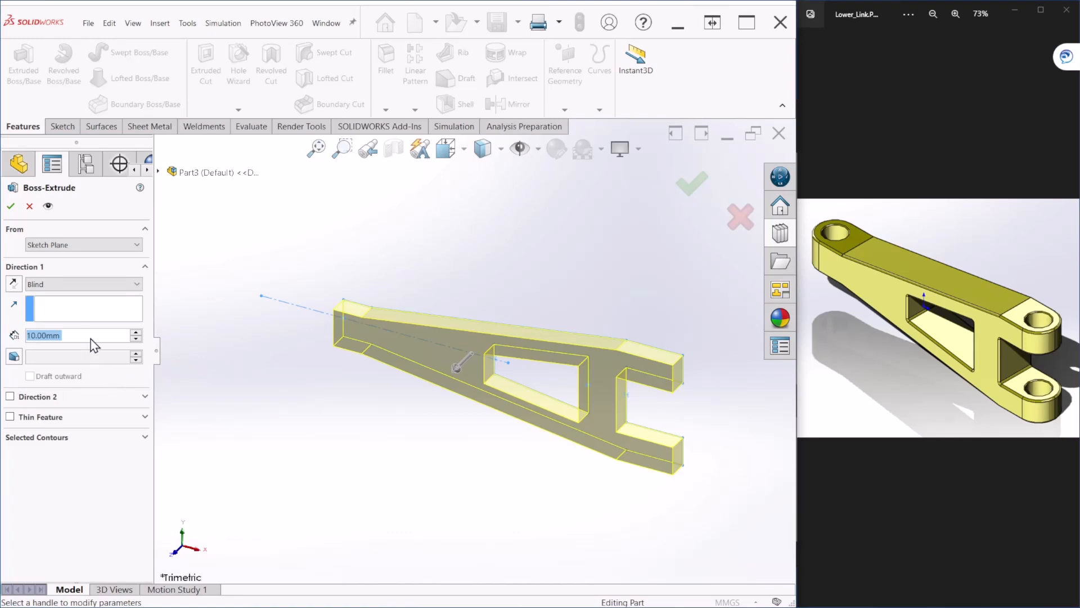
type("25")
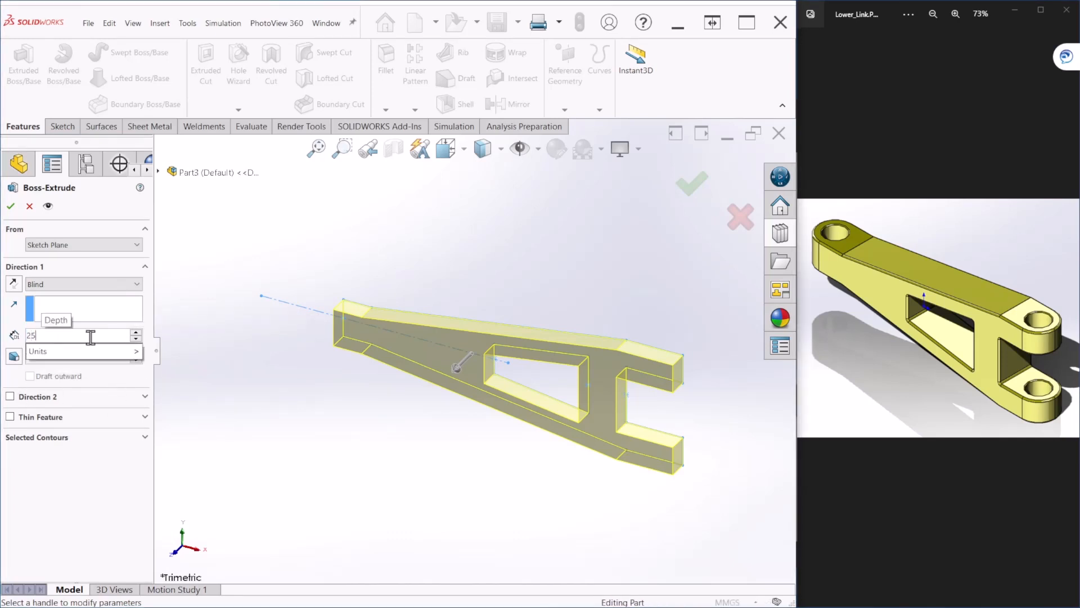
key("Return")
left_click(692, 183)
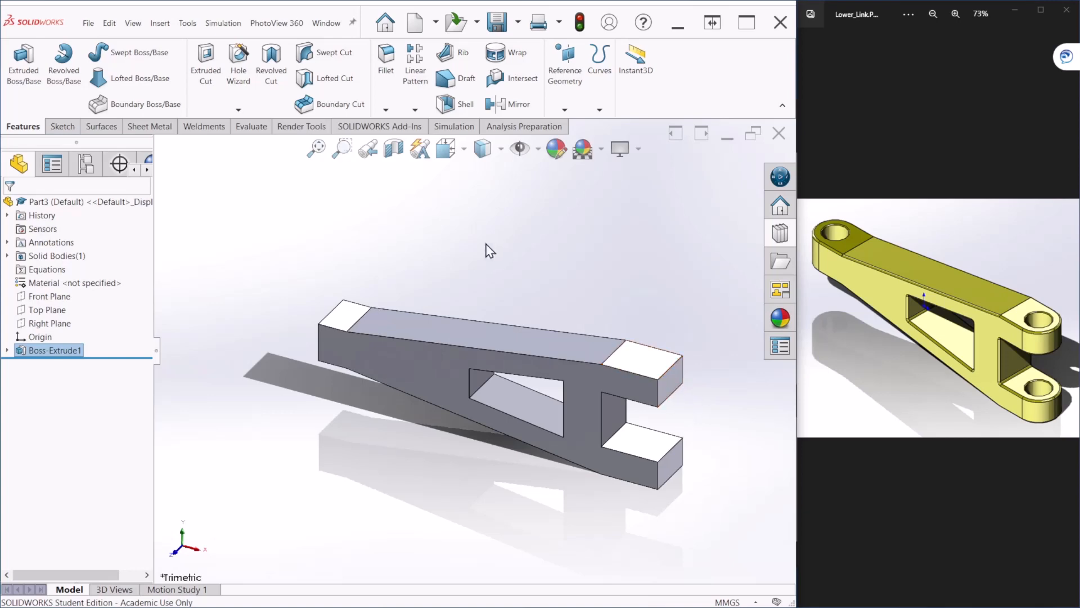
Fillet the two depth-side corner edges on each fork arm and on the narrow end, six edges in all, with a 12.5 mm radius.
left_click(387, 76)
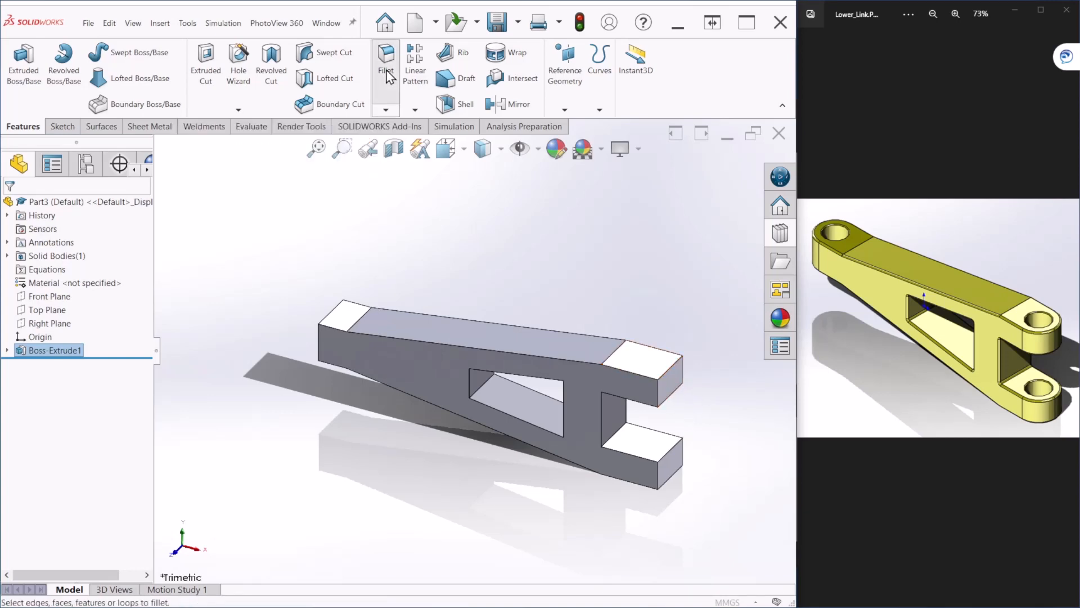
left_click(657, 390)
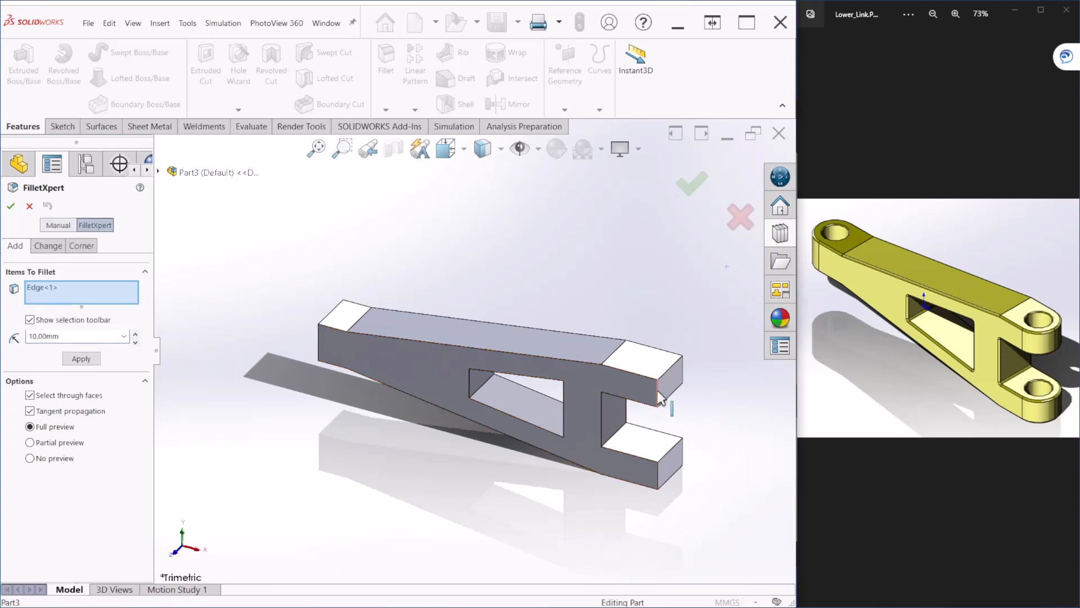
left_click(682, 375)
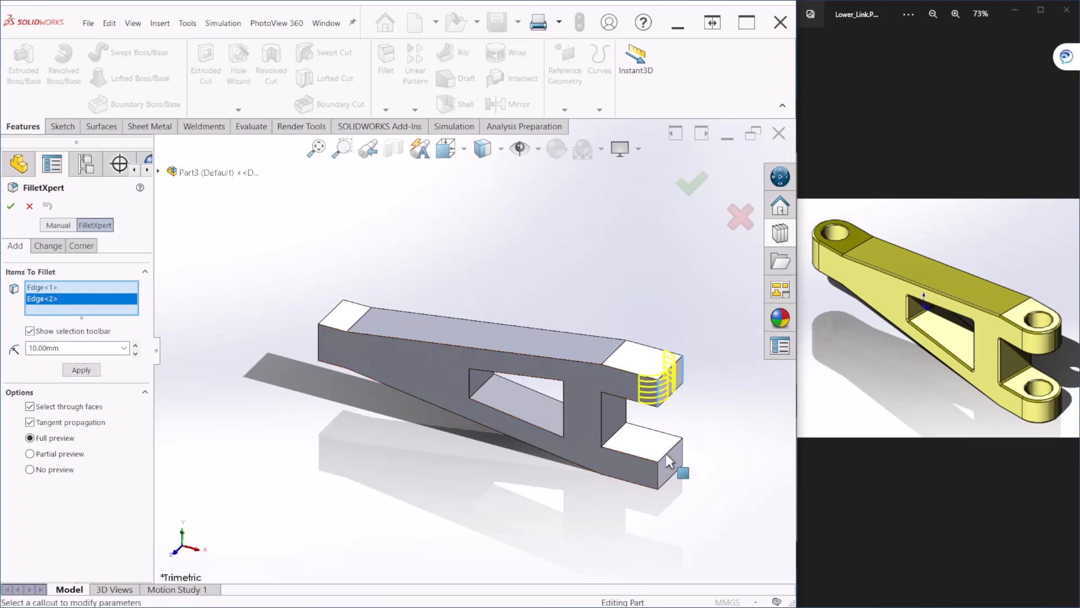
left_click(658, 474)
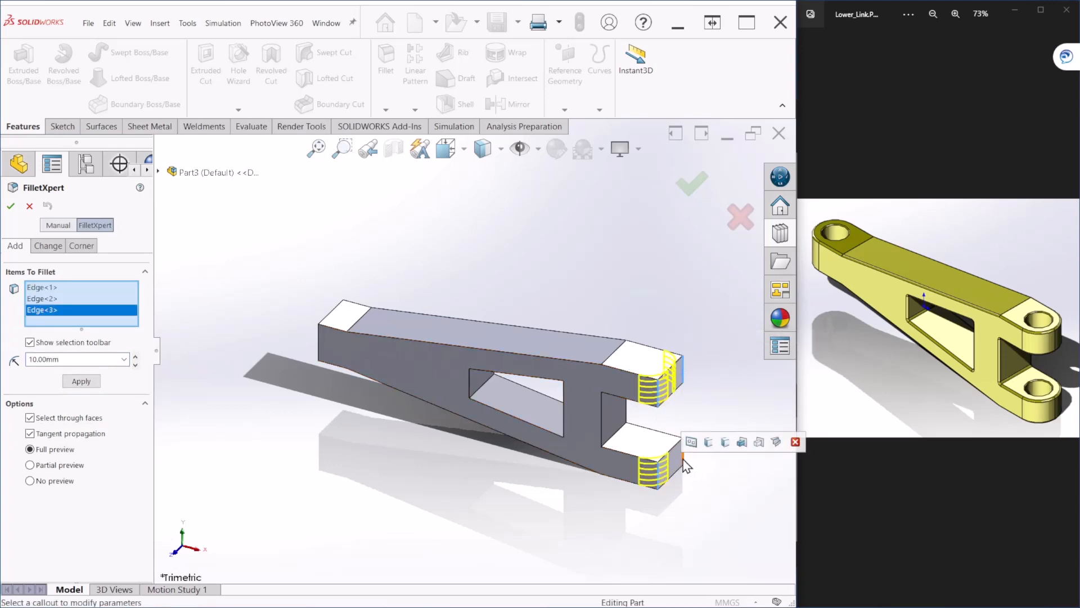
left_click(682, 453)
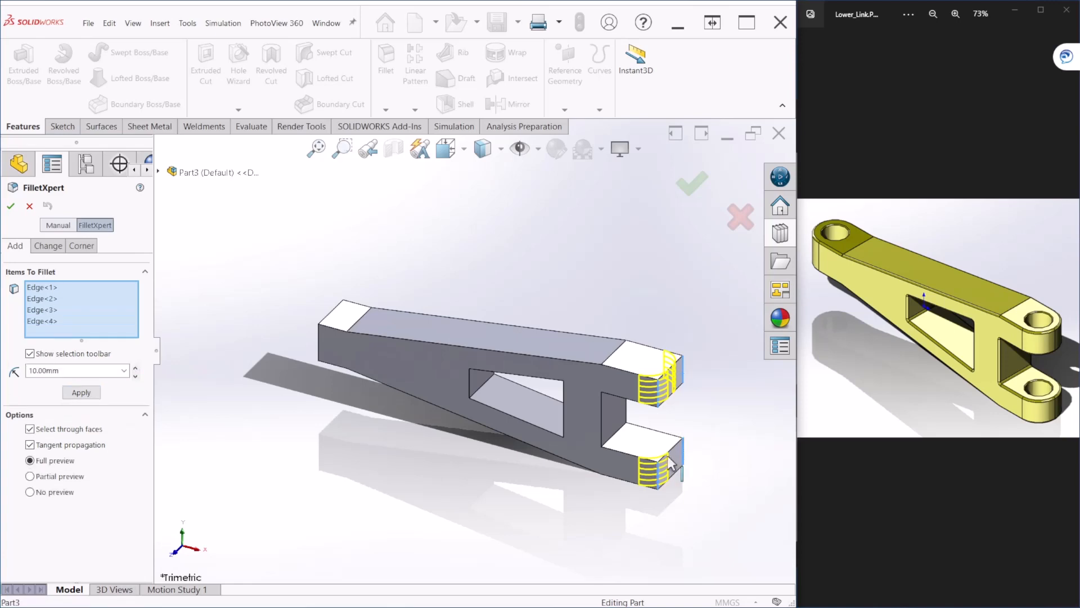
left_click(318, 339)
middle_click_drag(362, 369, 449, 403)
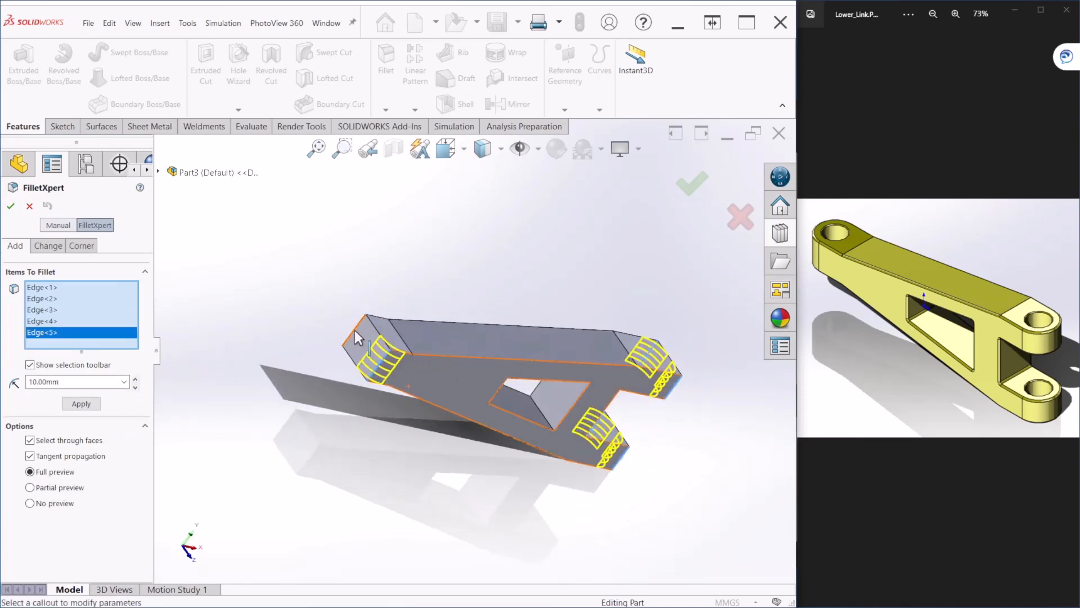
left_click(356, 330)
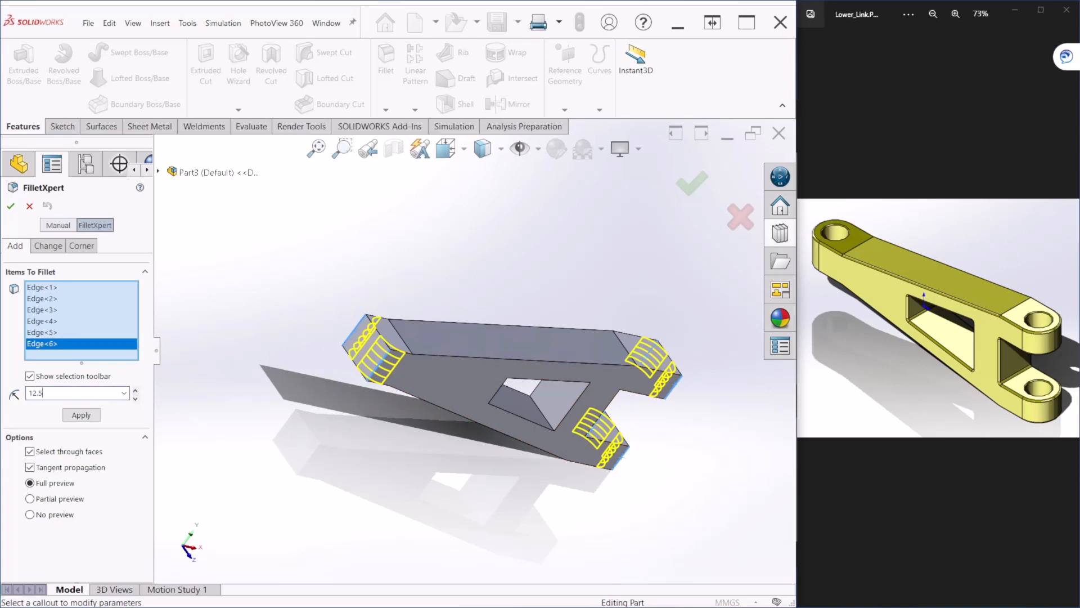
type("12.5")
key("Return")
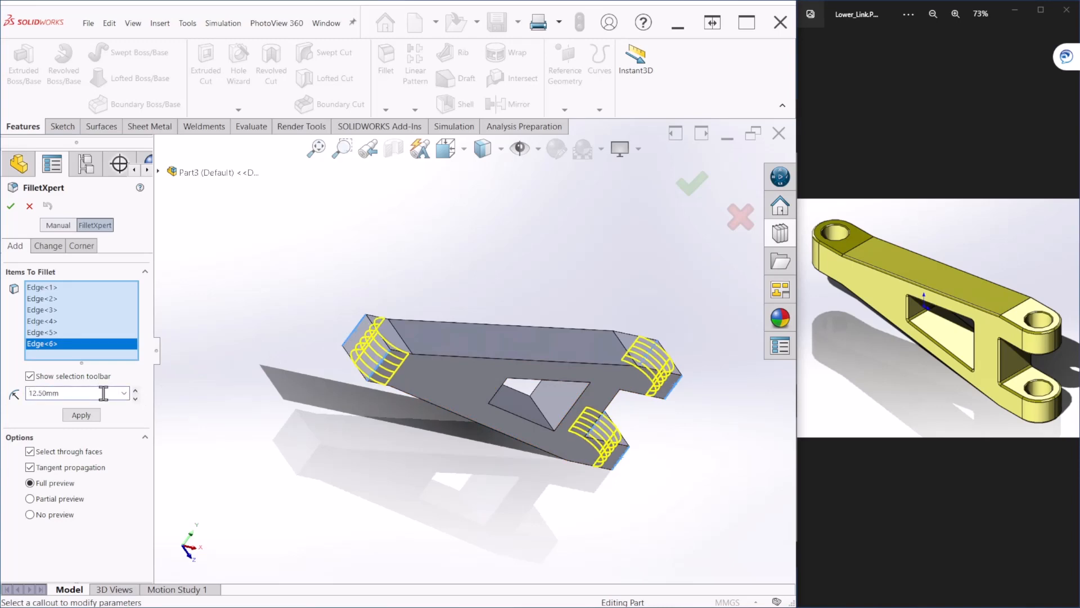
left_click(691, 184)
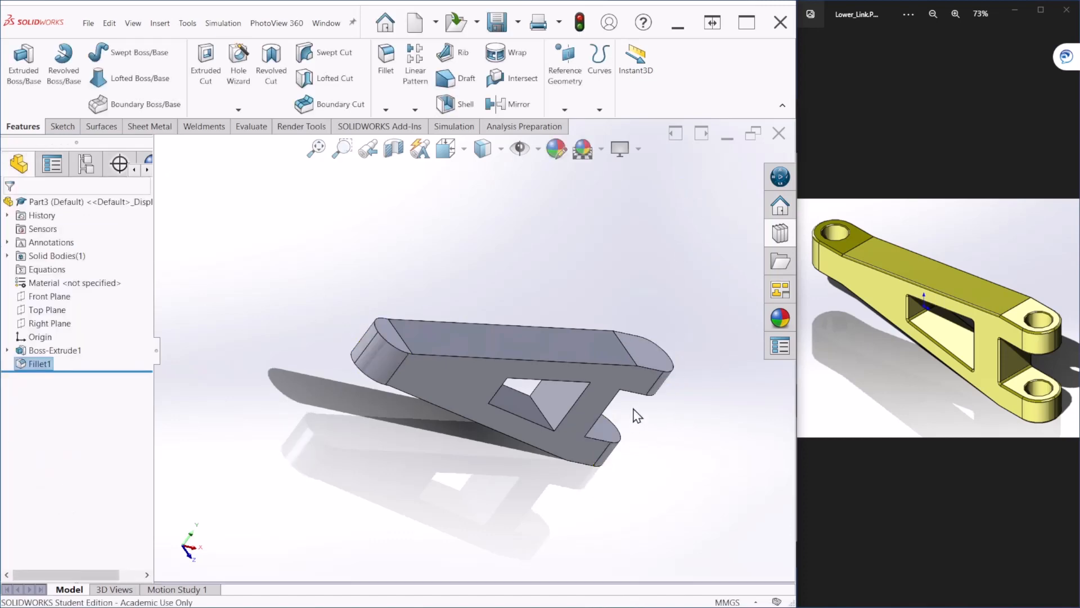
Start a sketch on the Top Plane and draw a circle of about 6.2 mm radius concentric with the narrow end's rounding.
middle_click_drag(632, 415, 574, 367)
key("ctrl+7")
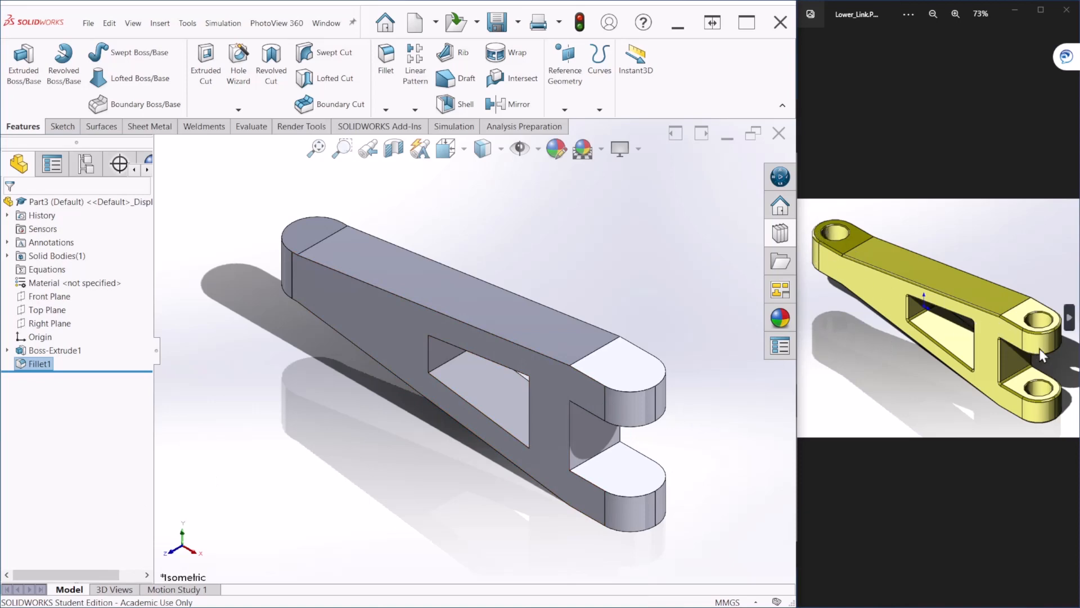
left_click(37, 310)
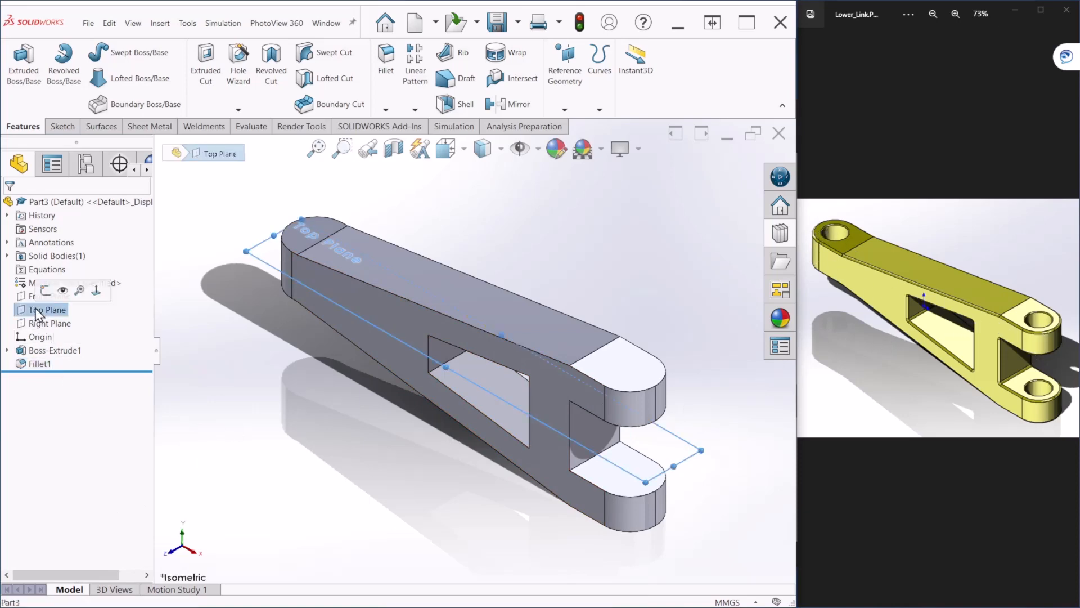
left_click(49, 297)
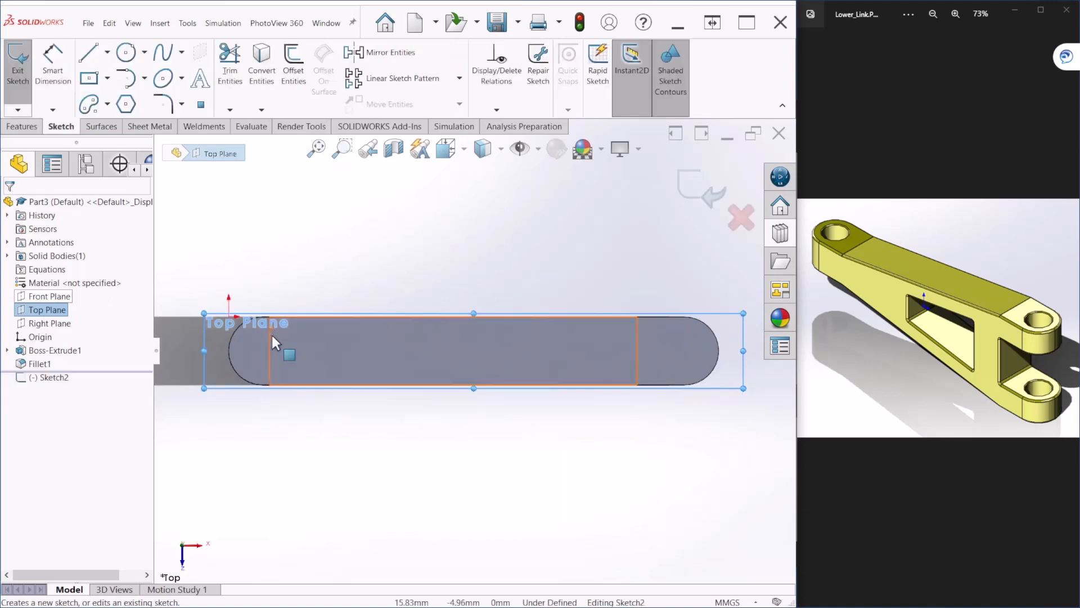
left_click(126, 53)
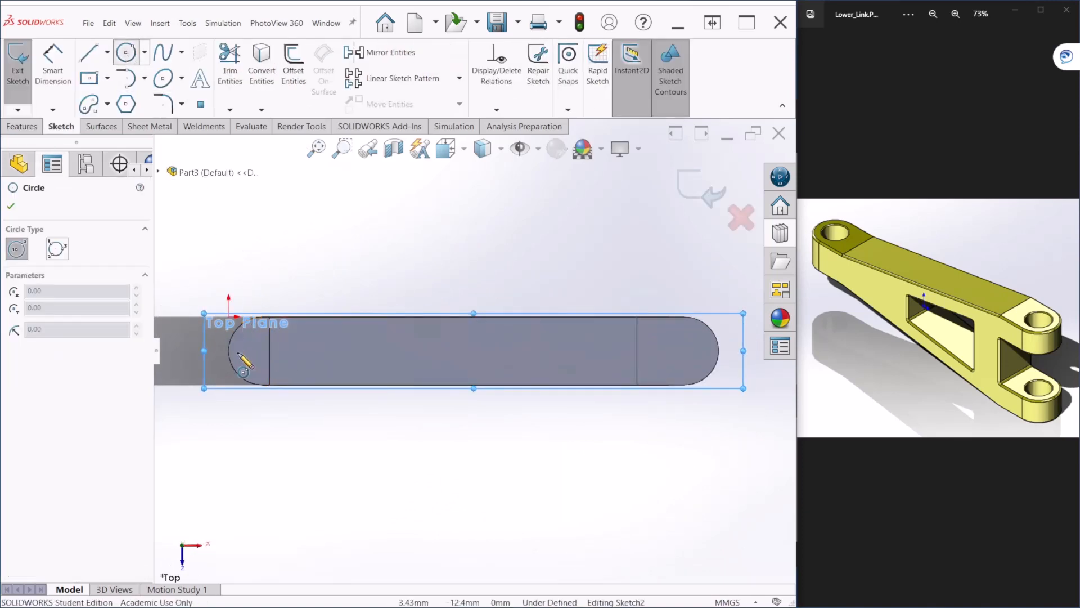
scroll(197, 360, "down", 2)
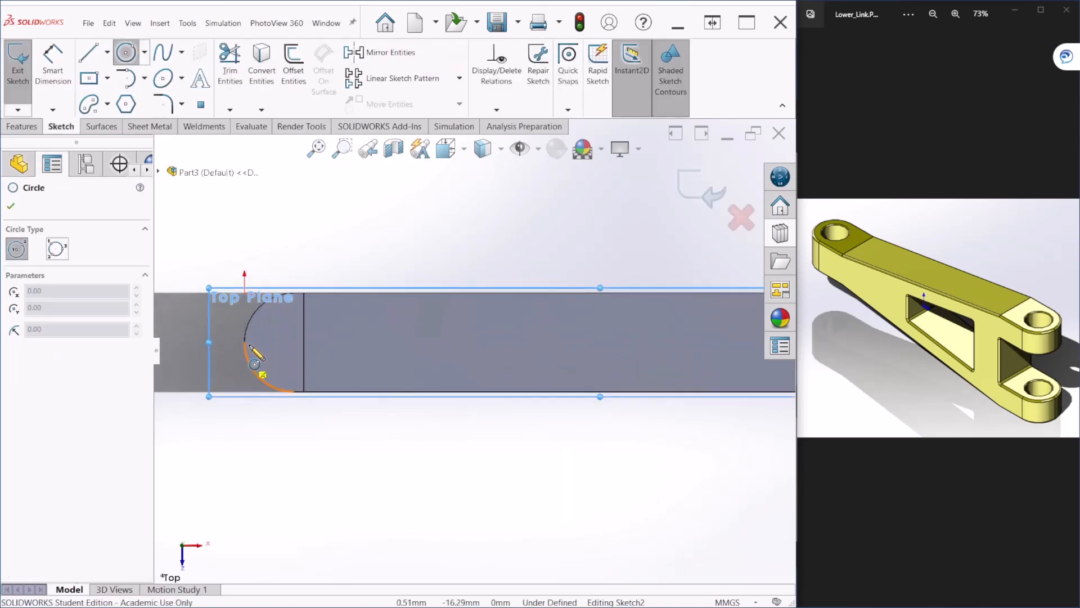
left_click(294, 343)
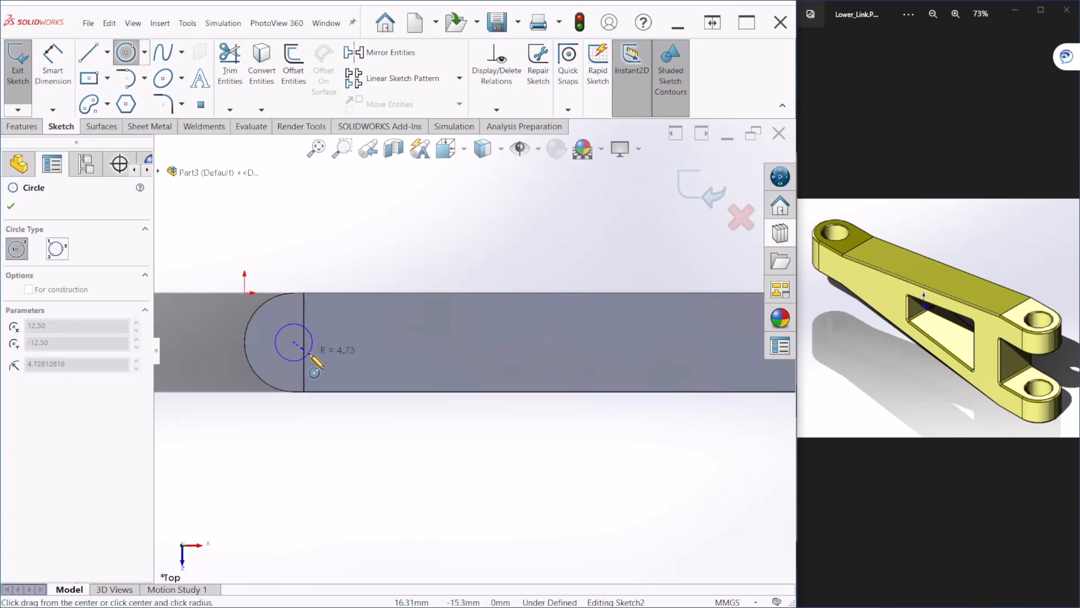
left_click(311, 359)
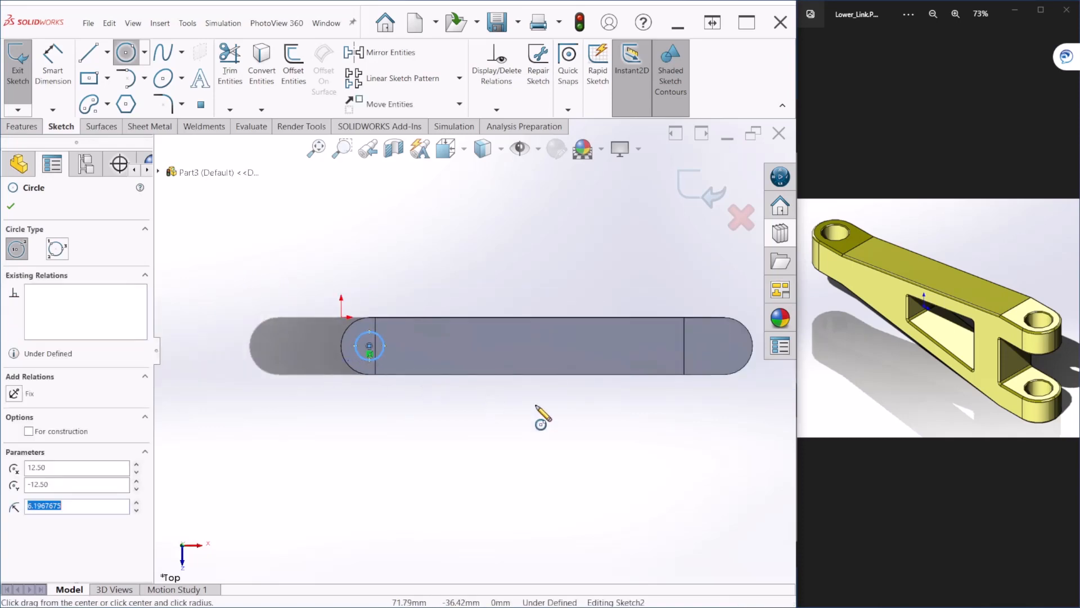
Draw a second circle of about 4.8 mm radius concentric with the fork end's rounding.
middle_click_drag(543, 414, 570, 304)
key("ctrl+7")
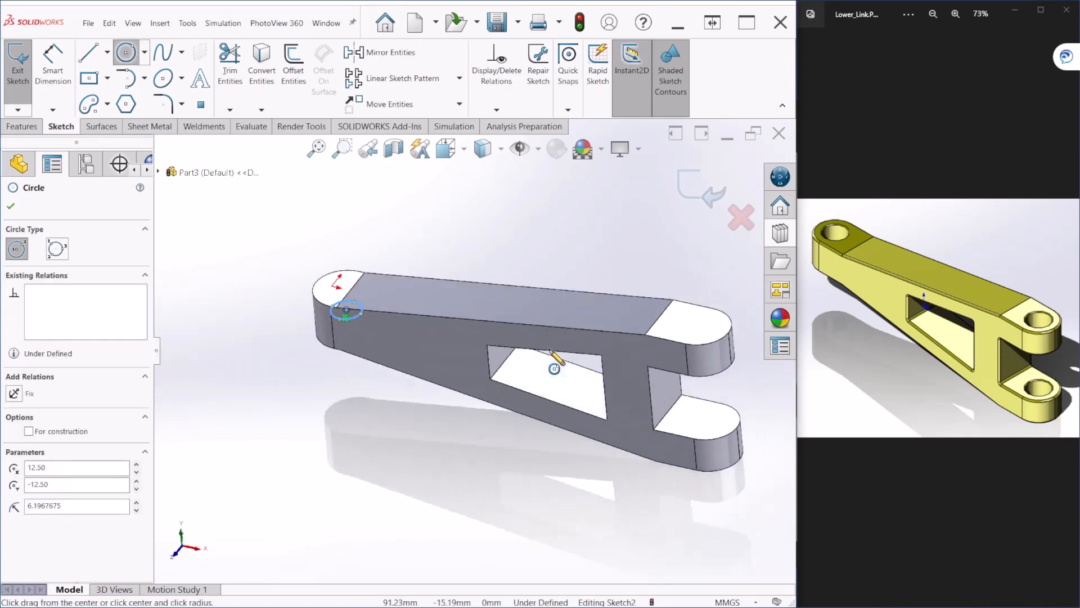
key("ctrl+5")
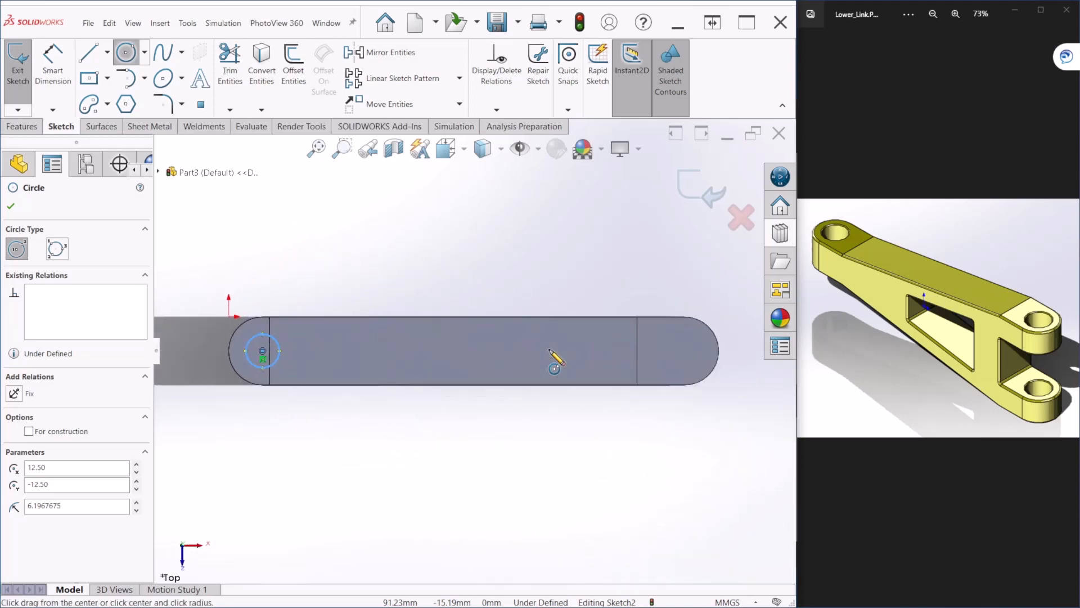
scroll(729, 328, "down", 2)
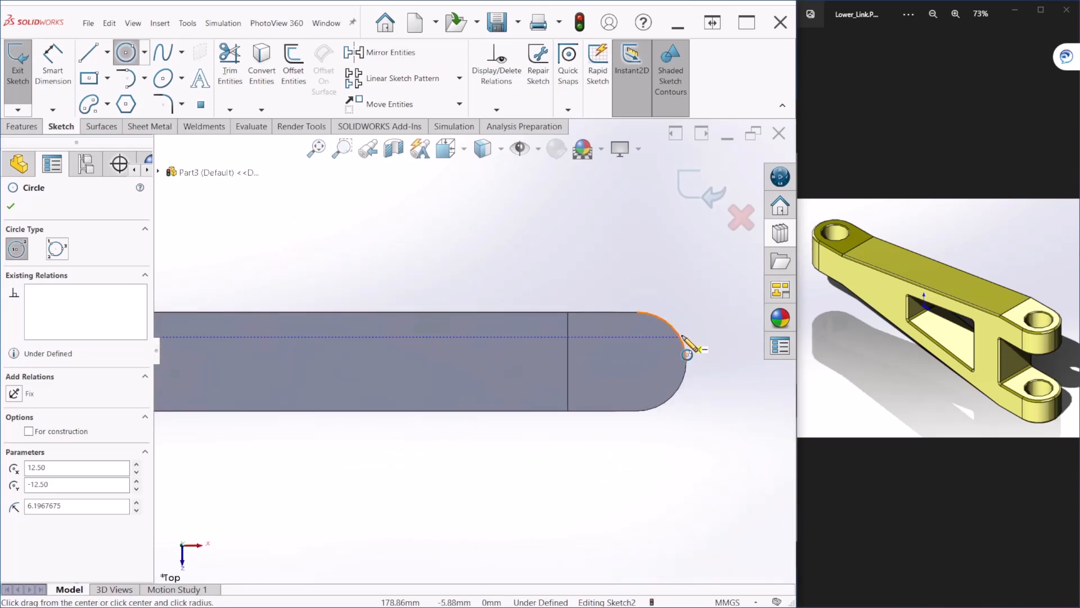
left_click(638, 362)
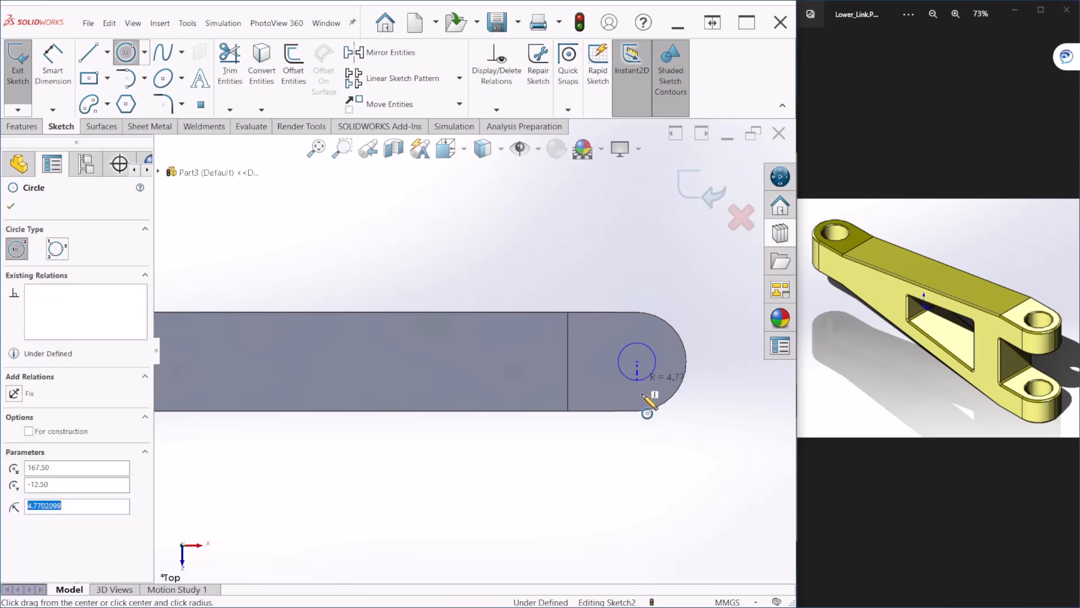
left_click(637, 380)
key("Escape")
scroll(643, 404, "up", 4)
Dimension the circle at the narrow end to a 15 mm diameter.
left_click(52, 74)
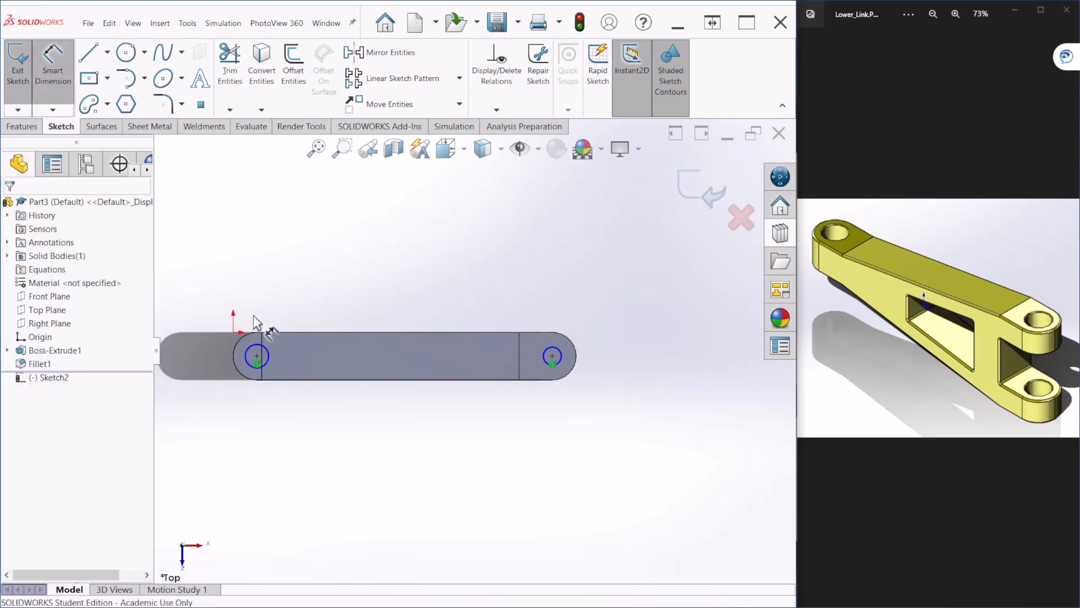
left_click(269, 348)
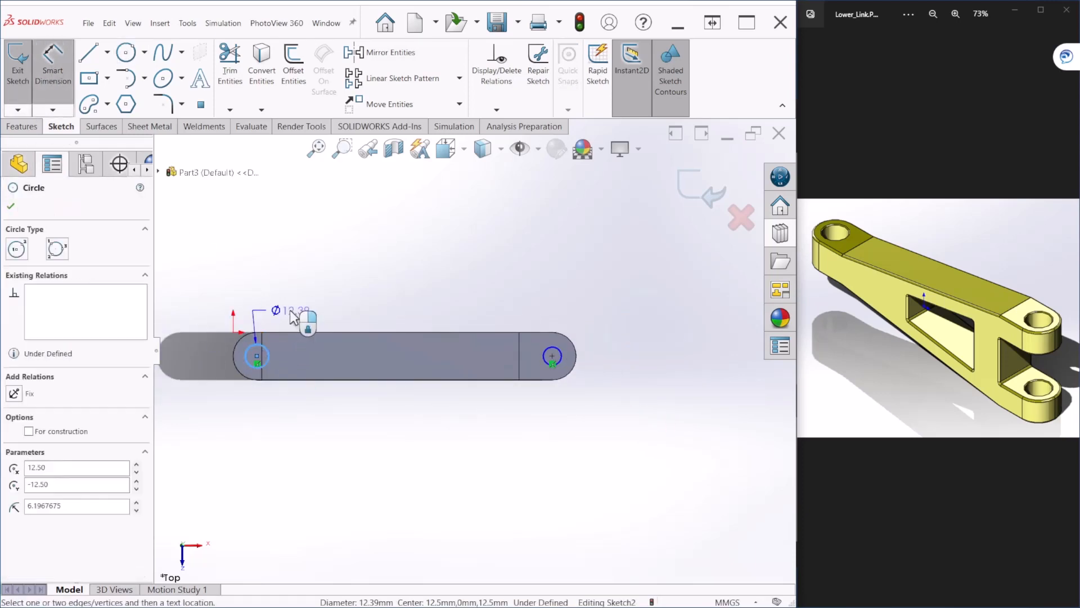
left_click(251, 291)
key("Return")
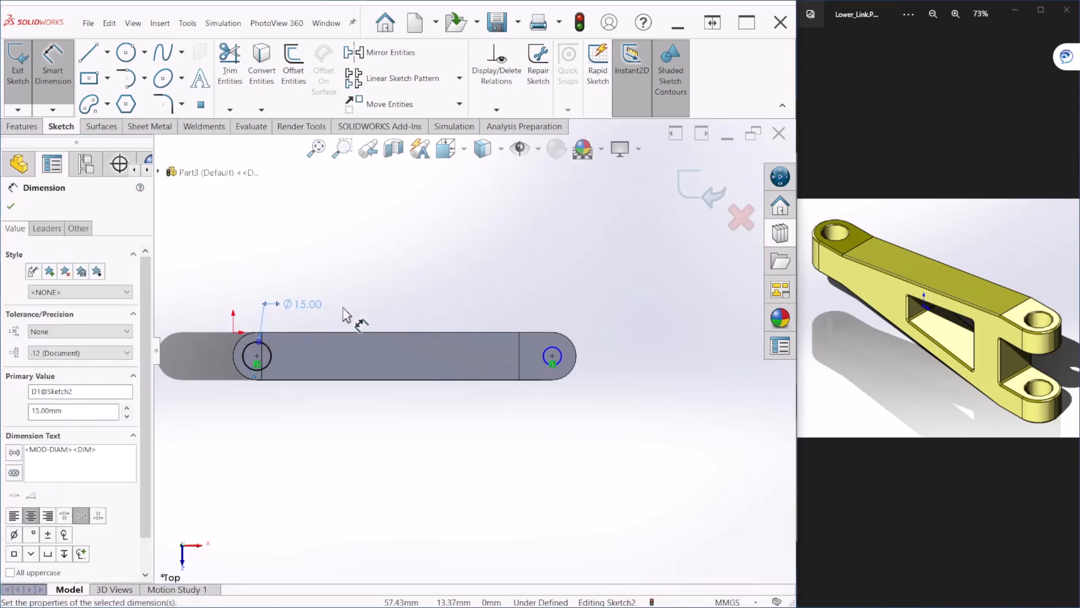
key("Escape")
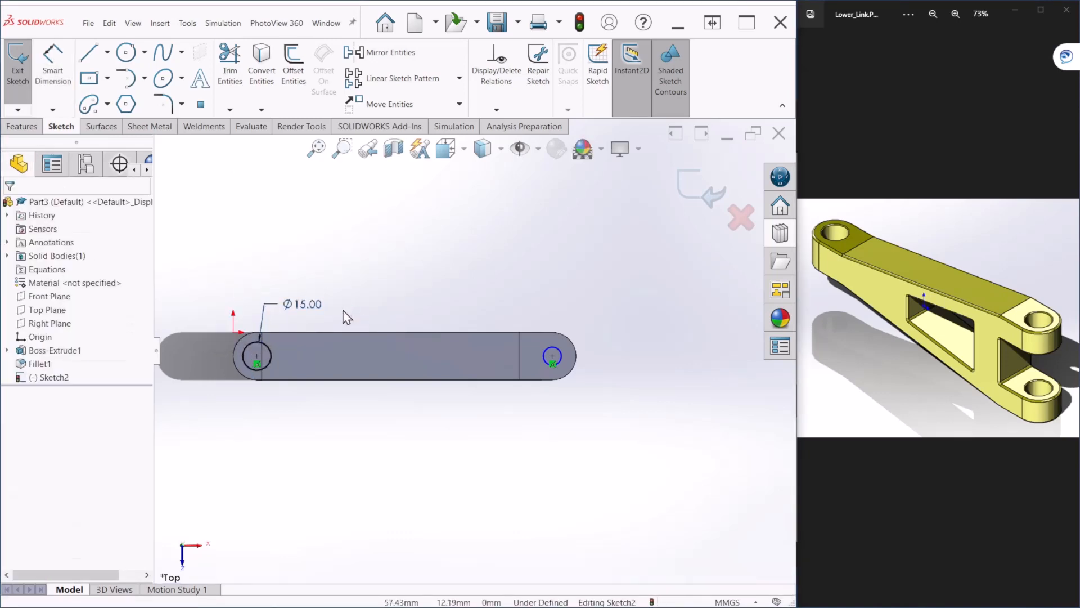
Make the fork-end circle equal to the narrow-end circle and close the sketch.
left_click(269, 358)
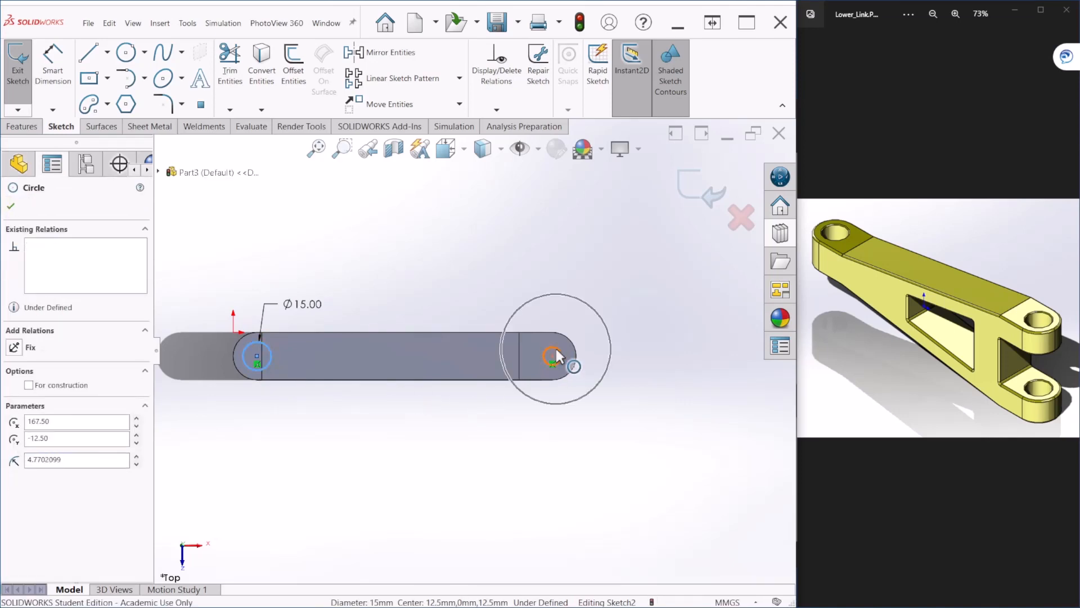
left_click(556, 349, "ctrl")
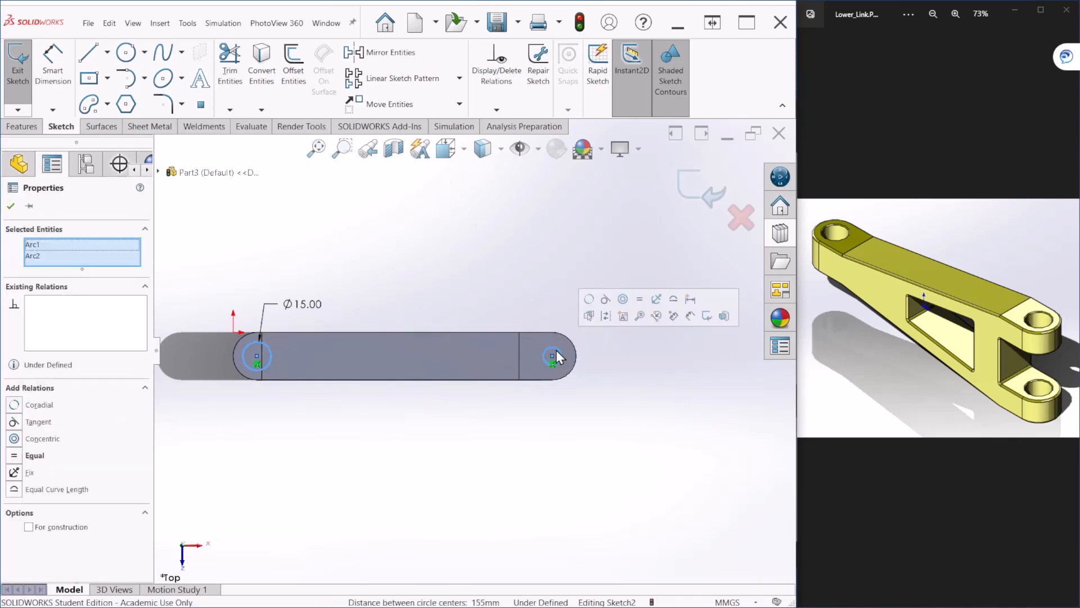
left_click(640, 301)
left_click(697, 191)
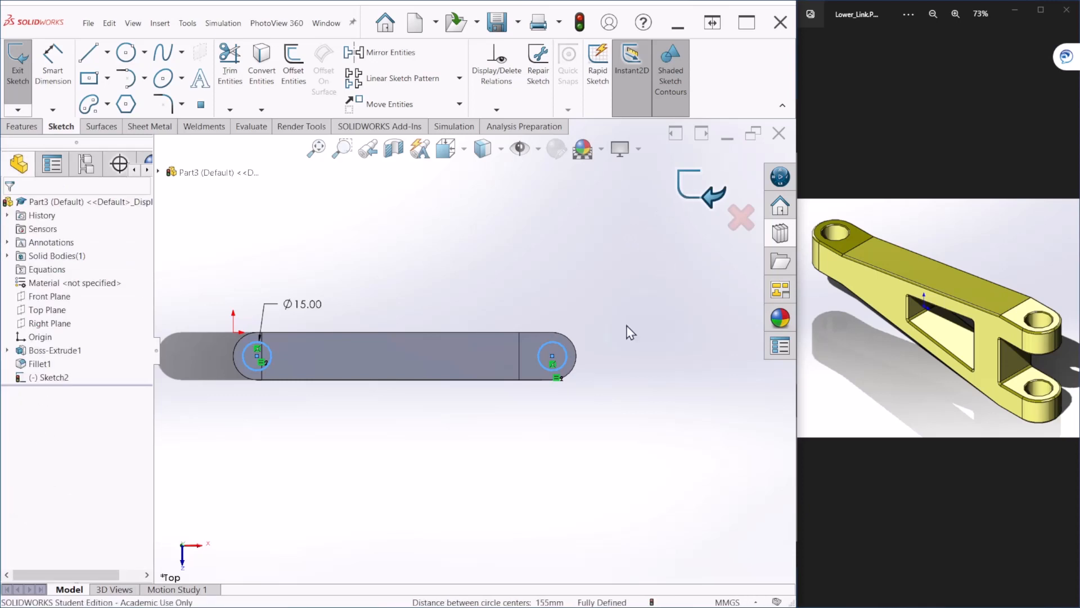
Cut-extrude the two circles with the Through All - Both end condition to form the pin holes in both ends.
middle_click_drag(513, 473, 514, 413)
key("ctrl+7")
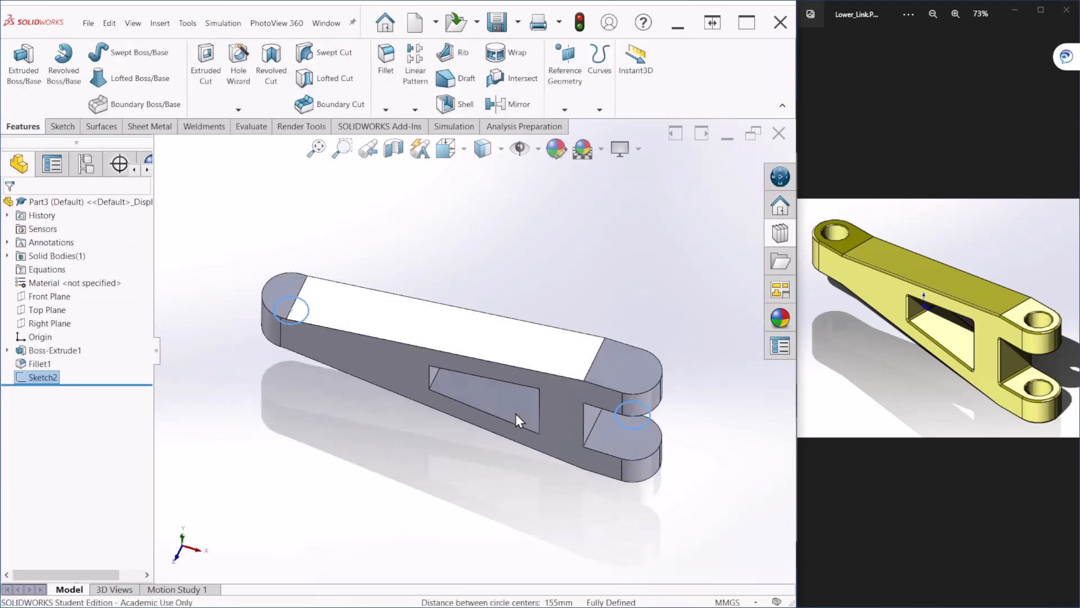
left_click(205, 73)
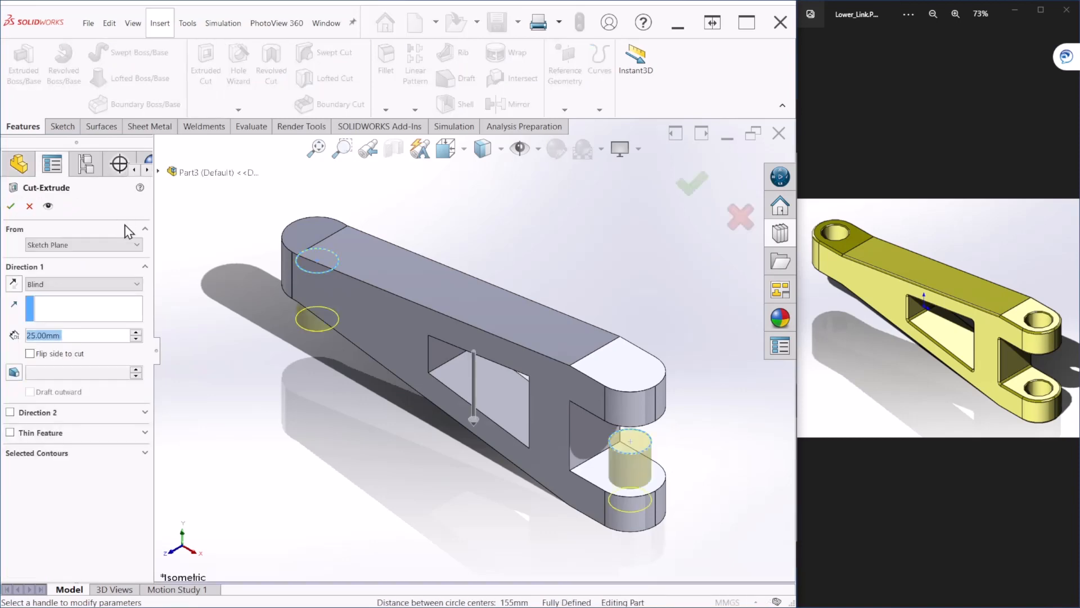
left_click(69, 285)
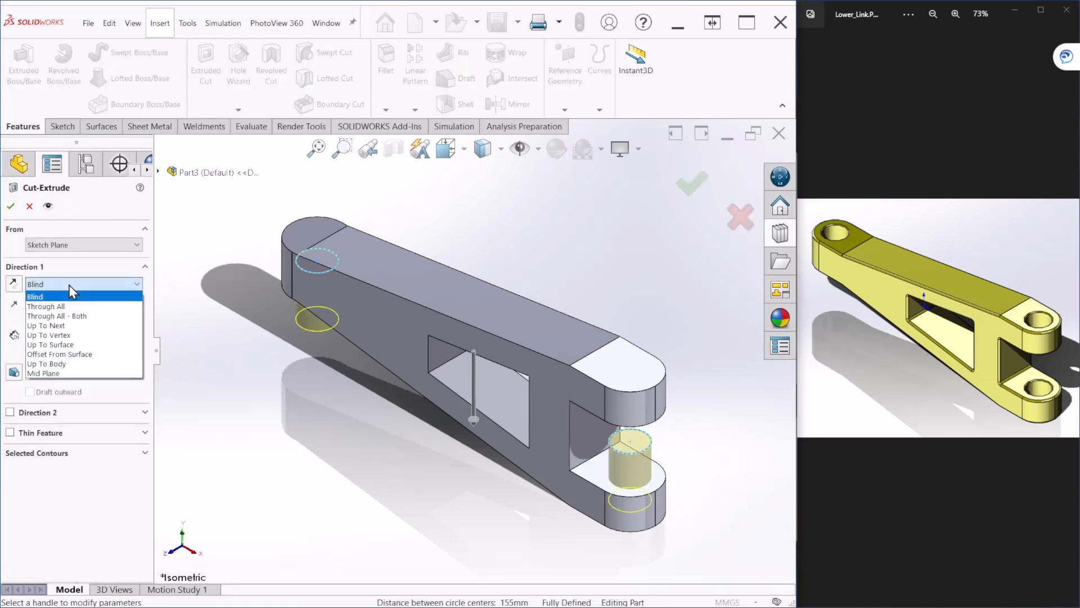
left_click(72, 317)
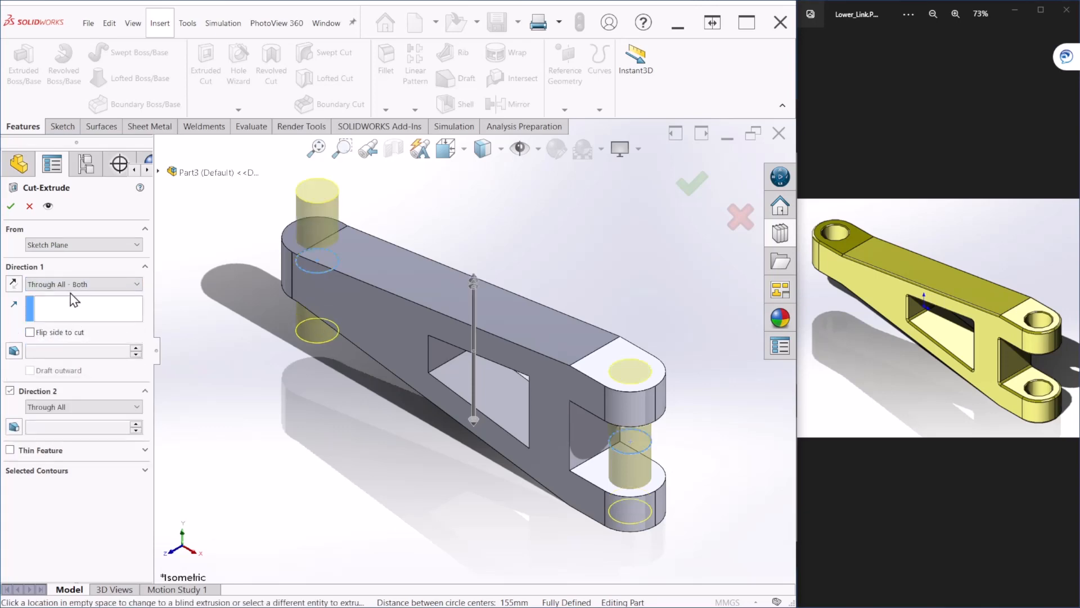
left_click(73, 284)
left_click(74, 307)
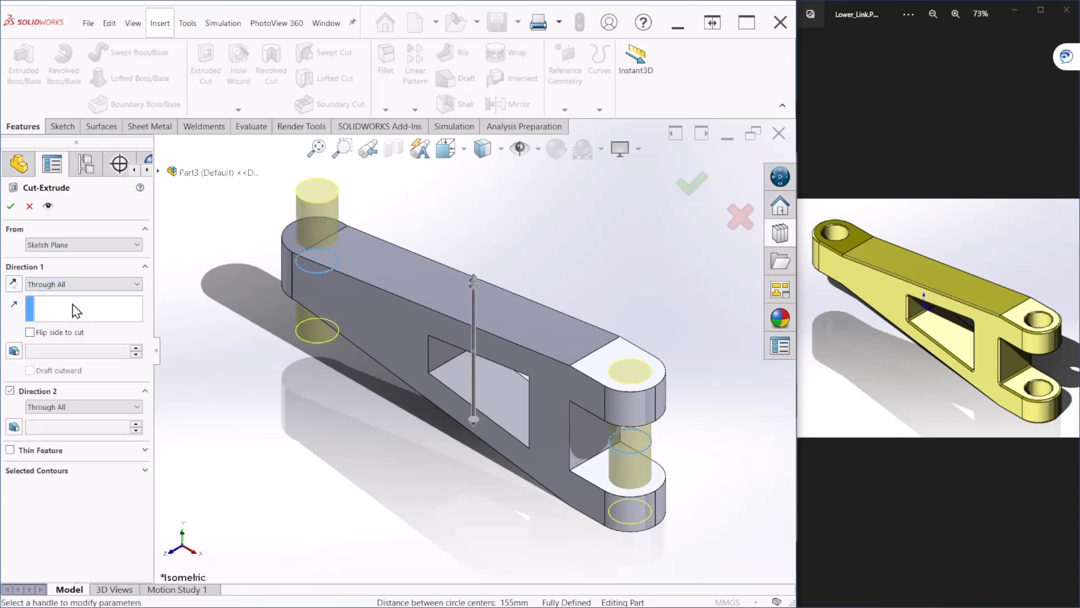
left_click(74, 286)
left_click(71, 295)
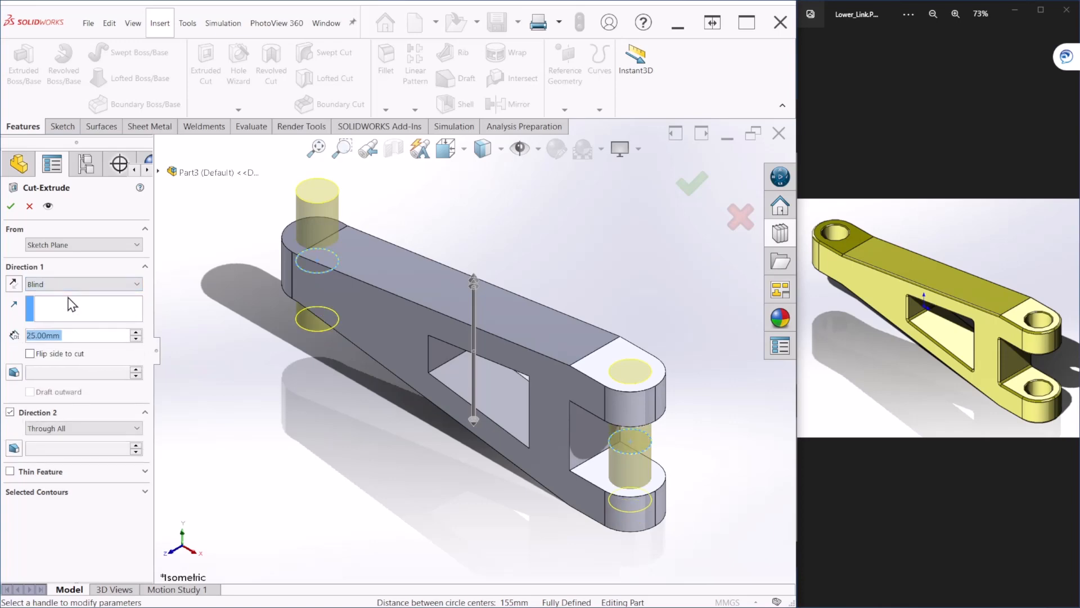
left_click(86, 286)
left_click(79, 315)
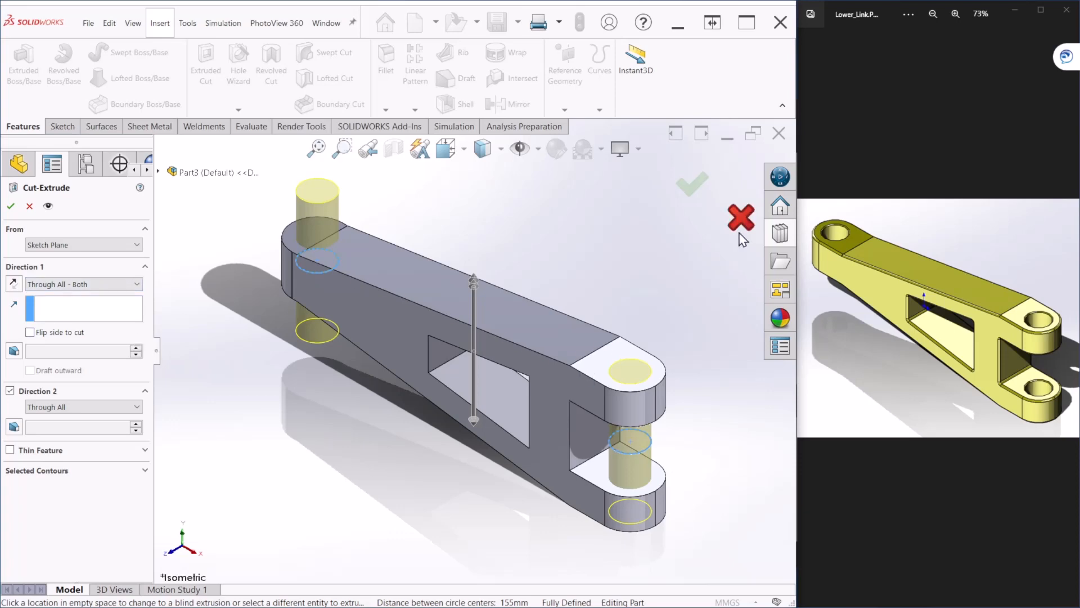
left_click(690, 191)
Fillet all edges of the two large opposite profile faces of the link with a 1 mm radius.
scroll(543, 354, "up", 3)
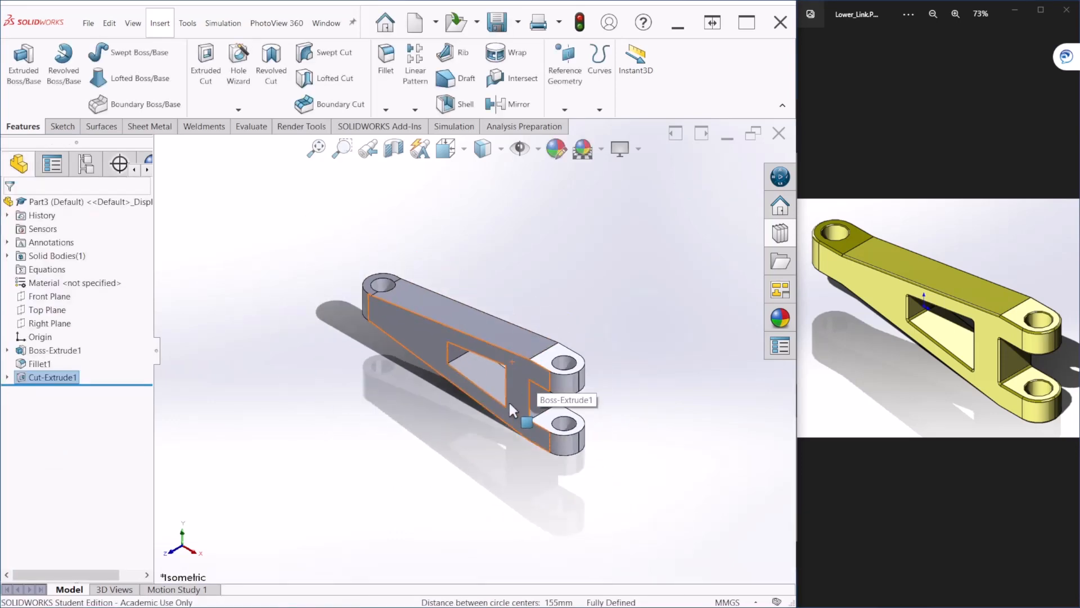
middle_click_drag(509, 403, 549, 392)
key("ctrl+7")
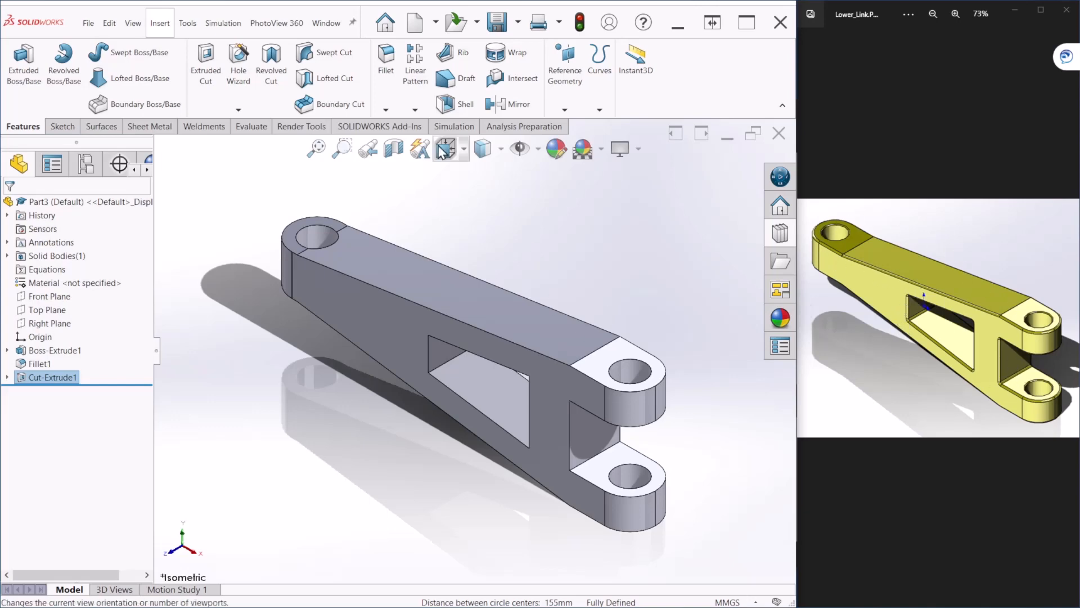
left_click(385, 63)
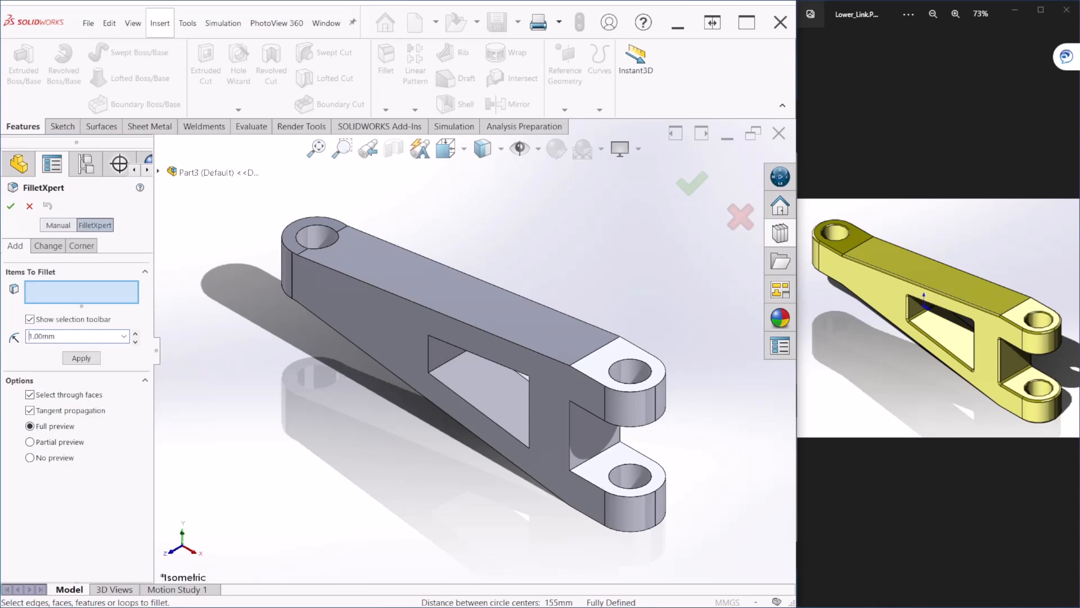
left_click(340, 298)
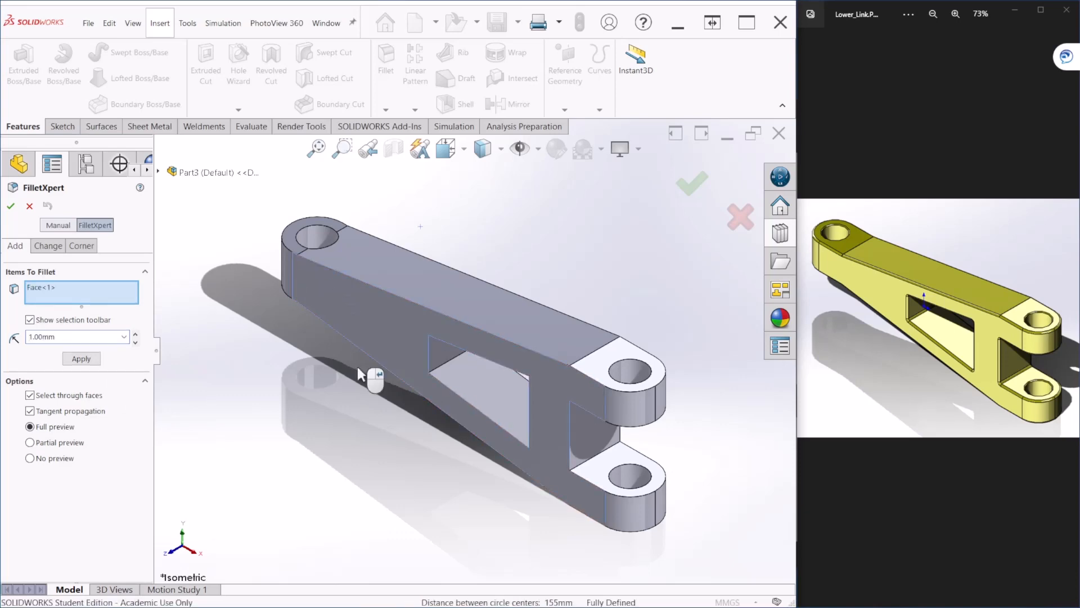
middle_click_drag(355, 442, 550, 369)
left_click(549, 368)
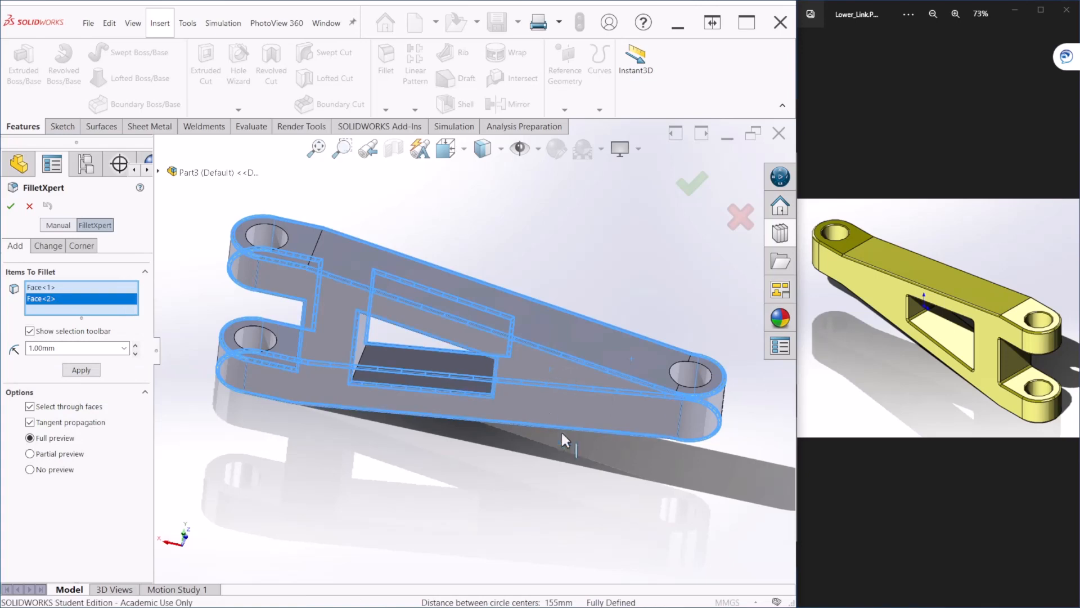
left_click(692, 184)
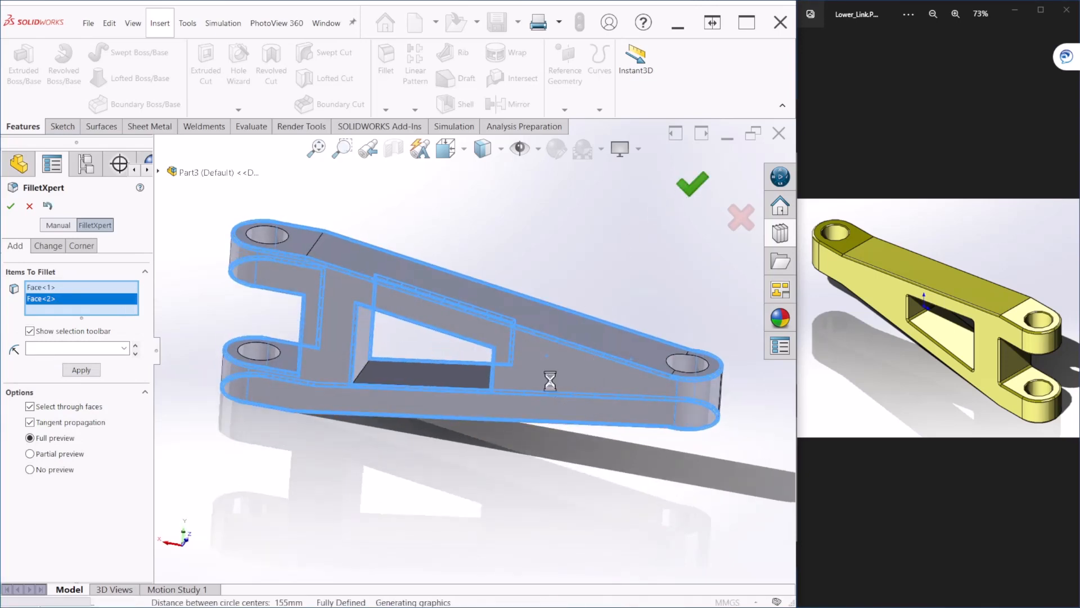
Fillet the inner corner edges of the window by selecting its two opposite end walls, with a 1 mm radius.
scroll(506, 439, "up", 2)
middle_click_drag(529, 434, 599, 313)
scroll(542, 343, "down", 6)
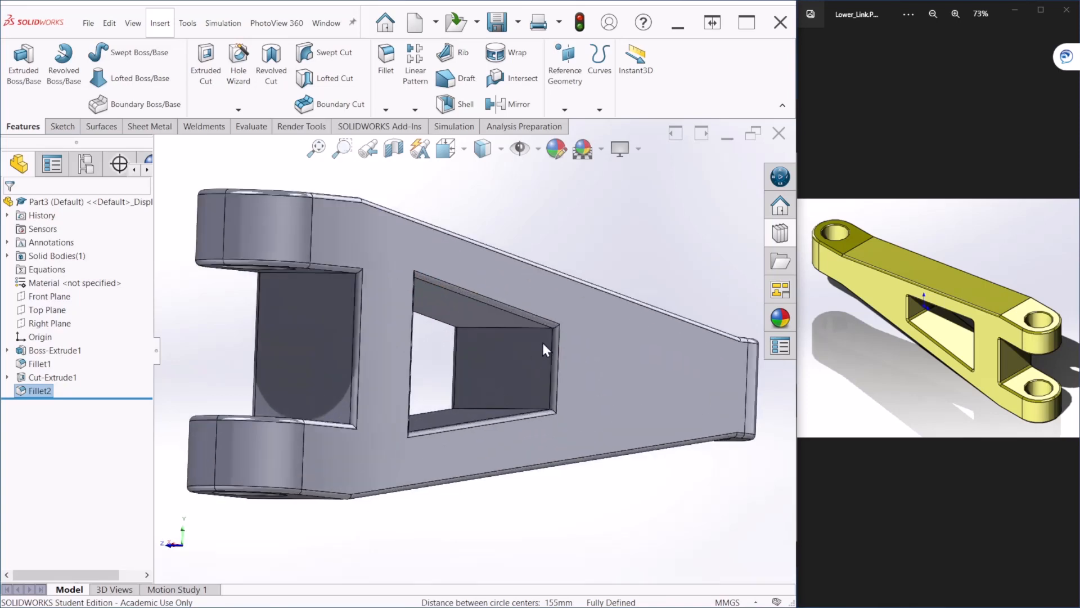
scroll(492, 371, "down", 2)
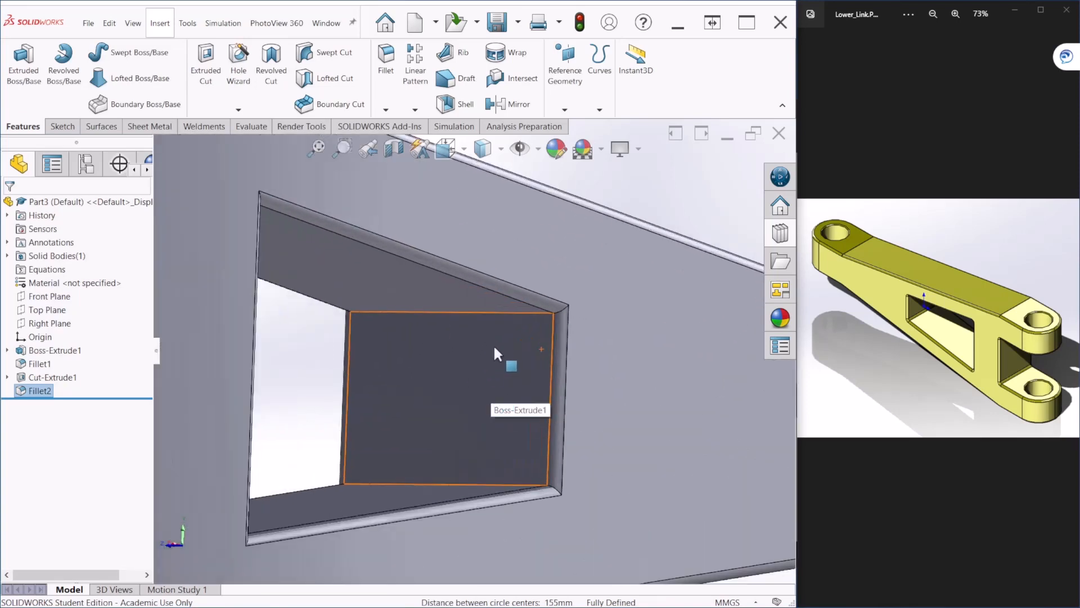
left_click(391, 67)
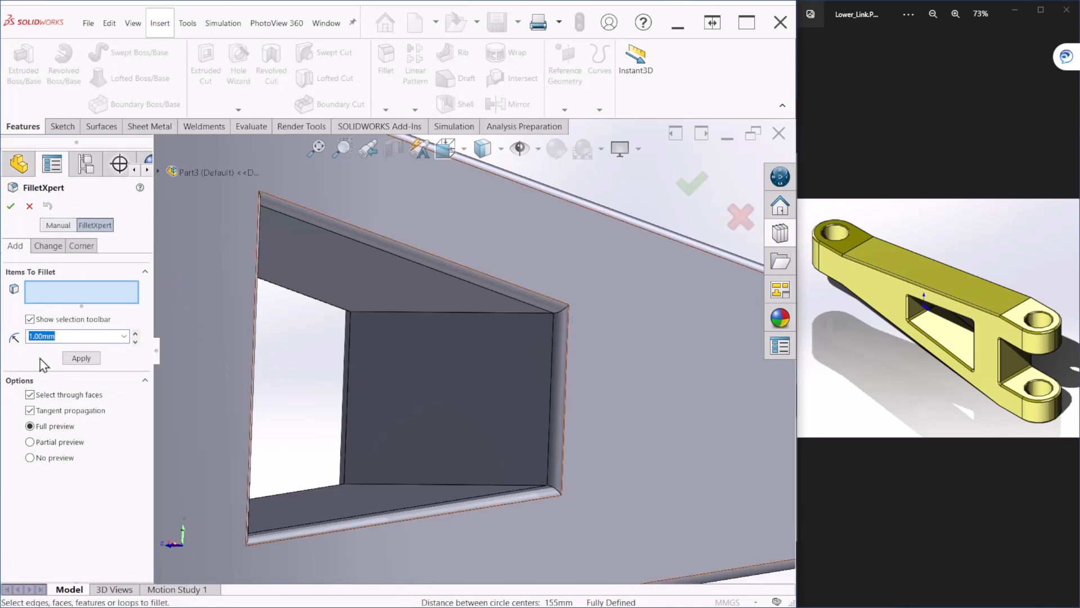
left_click(425, 366)
scroll(450, 410, "up", 5)
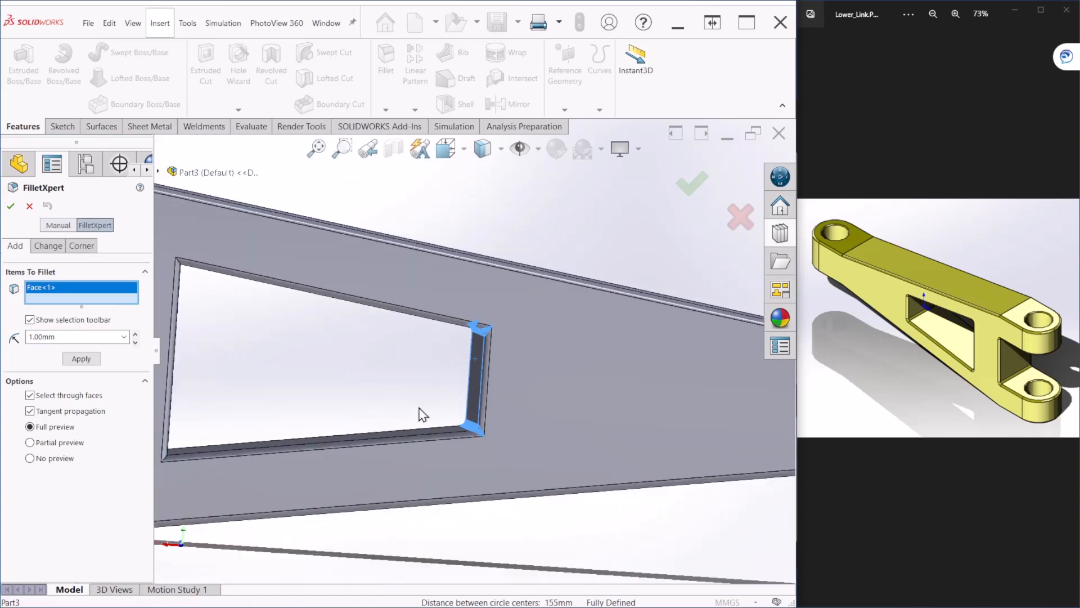
middle_click_drag(422, 412, 342, 382)
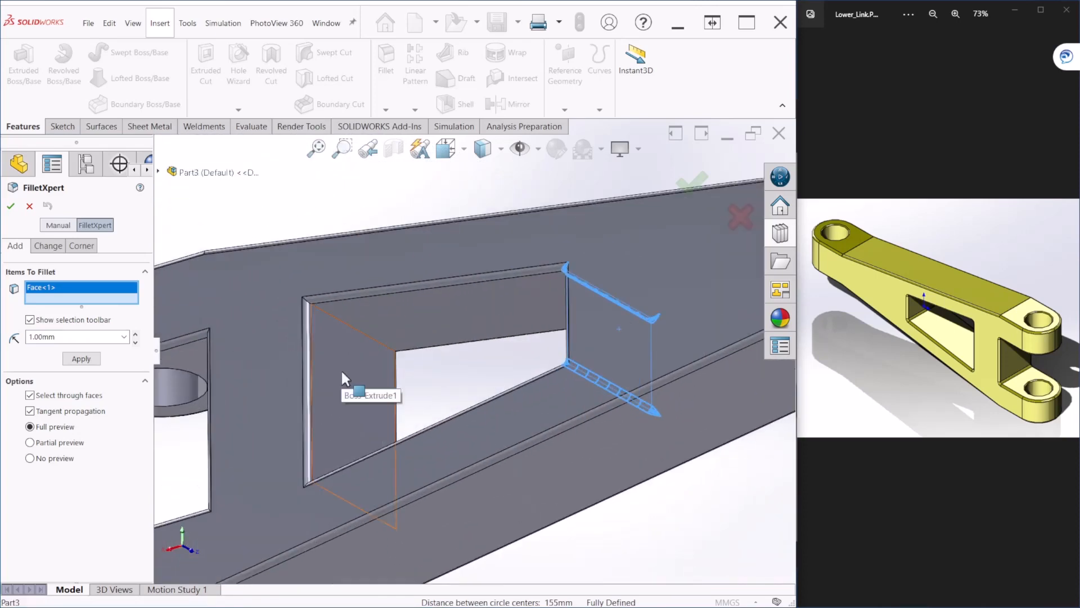
left_click(343, 381)
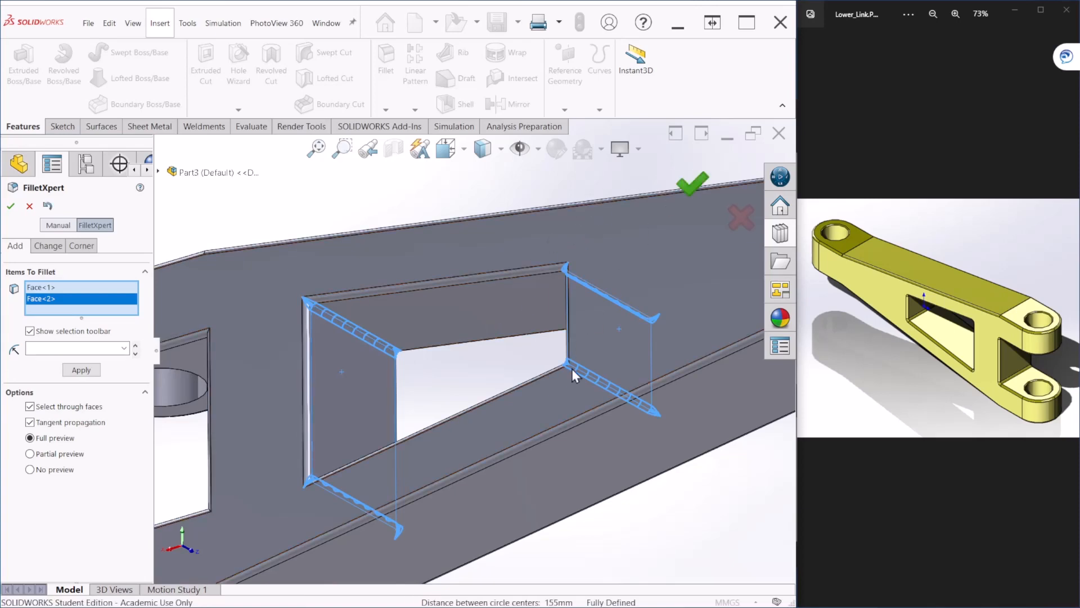
Fillet the edges of the inner end face between the fork arms with a 1 mm radius and return to the isometric view.
scroll(457, 422, "up", 6)
middle_click_drag(458, 423, 688, 294)
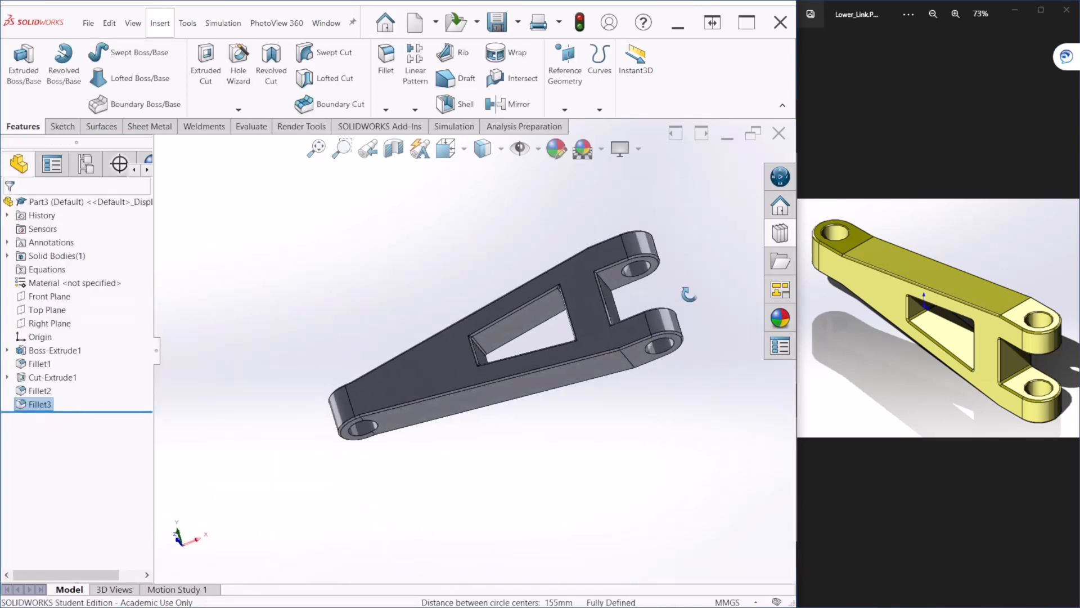
scroll(680, 284, "down", 8)
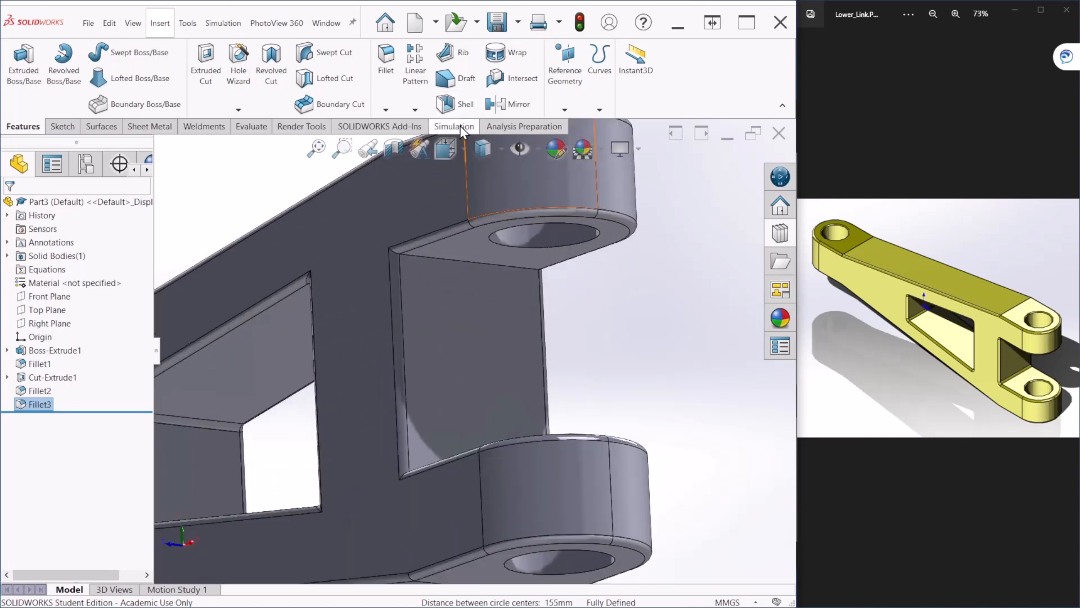
left_click(386, 62)
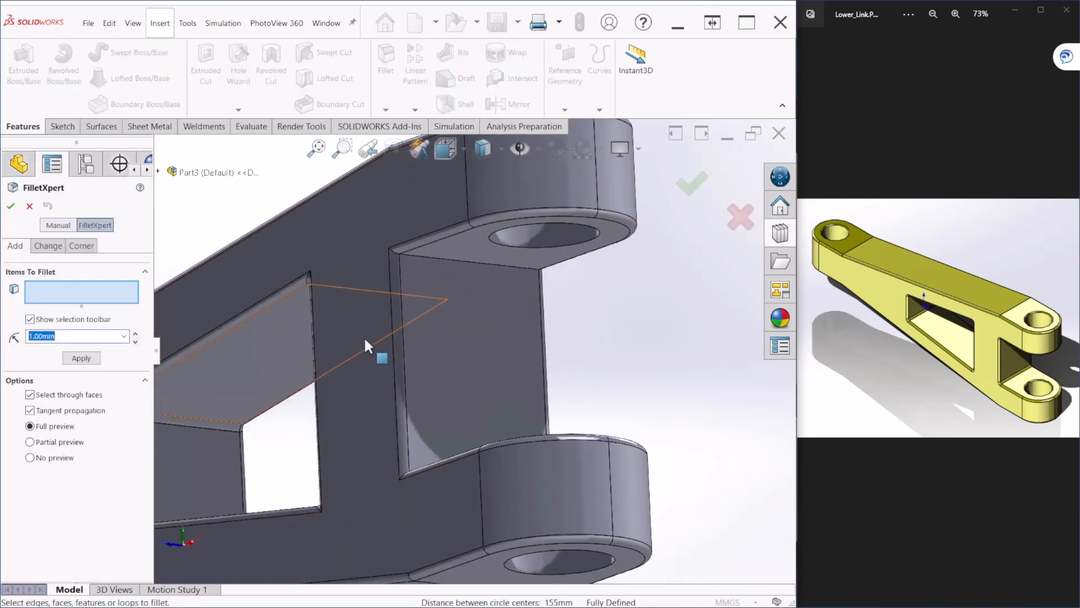
left_click(455, 298)
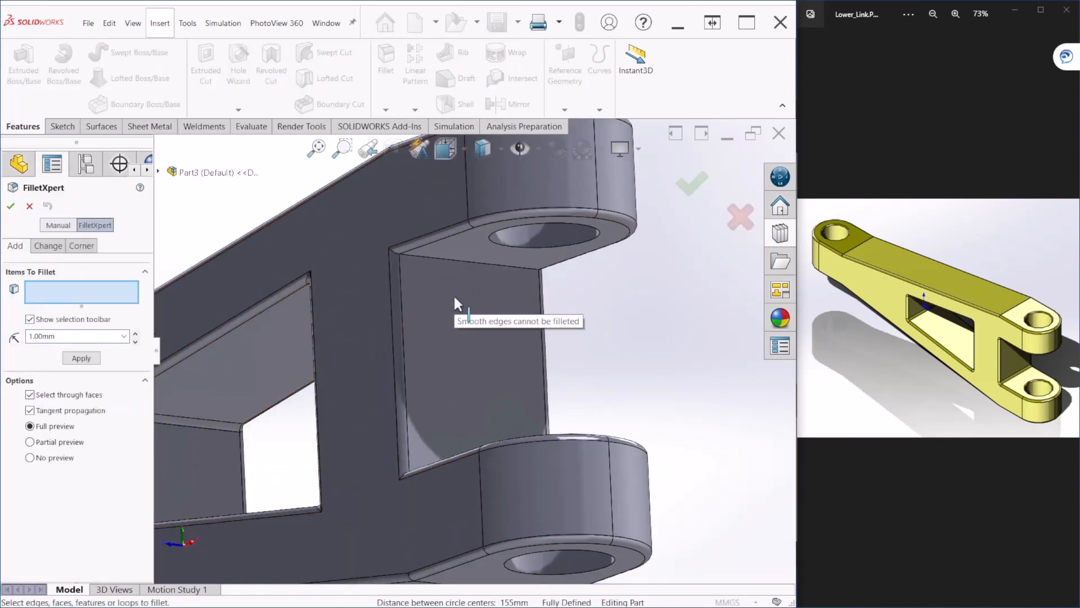
left_click(449, 346)
scroll(458, 371, "up", 3)
left_click(689, 185)
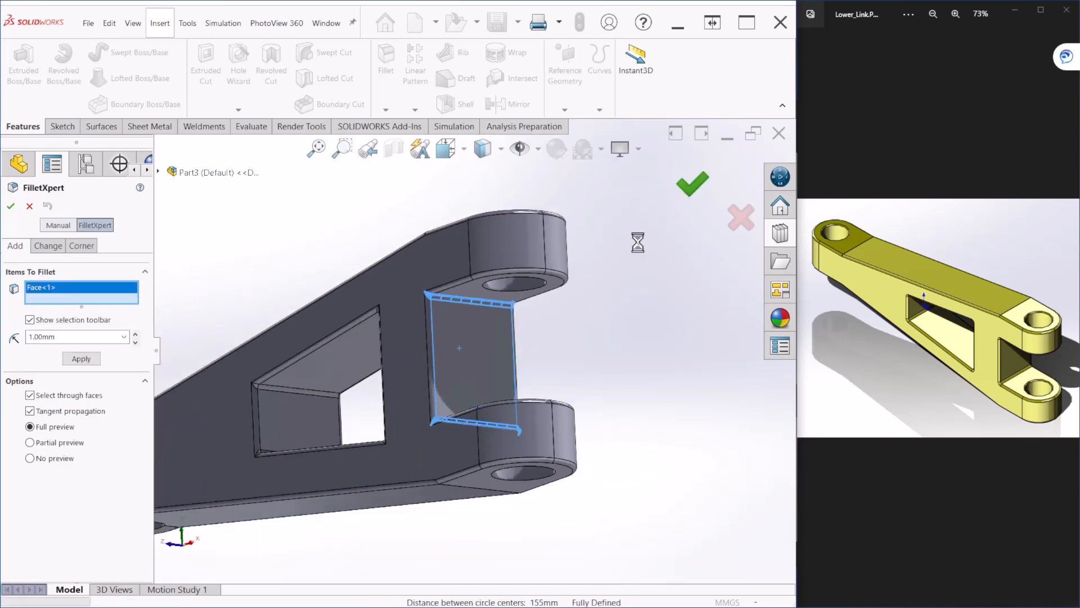
scroll(546, 425, "up", 4)
middle_click_drag(547, 426, 434, 447)
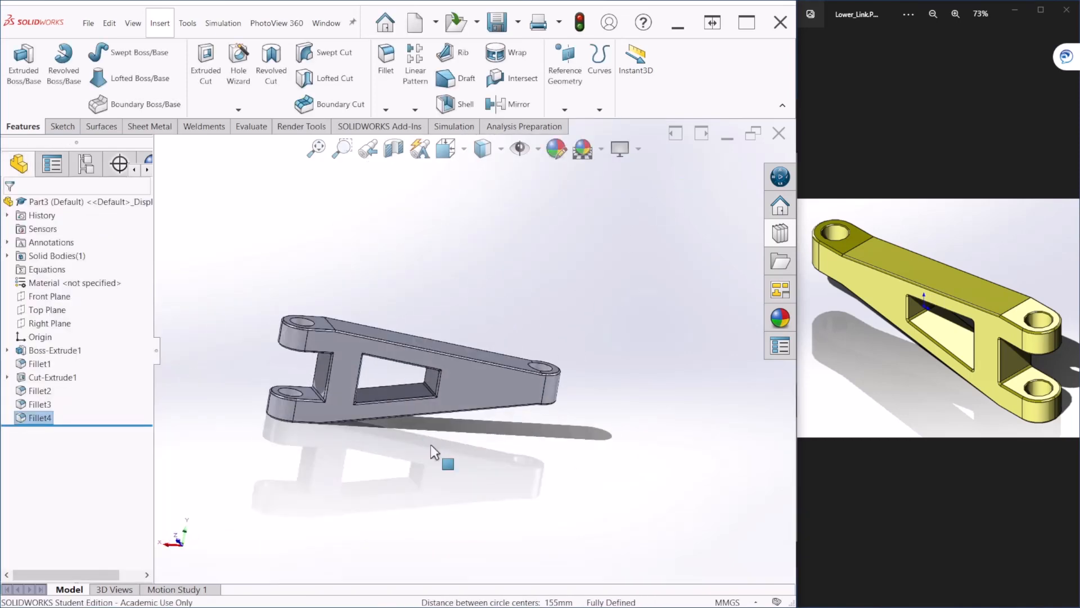
key("ctrl+7")
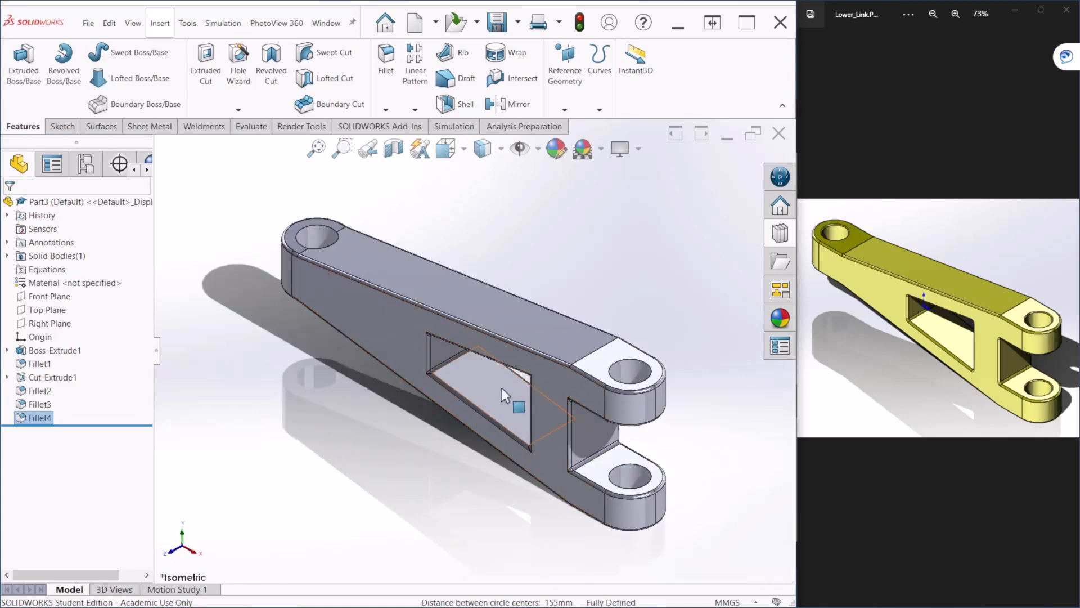